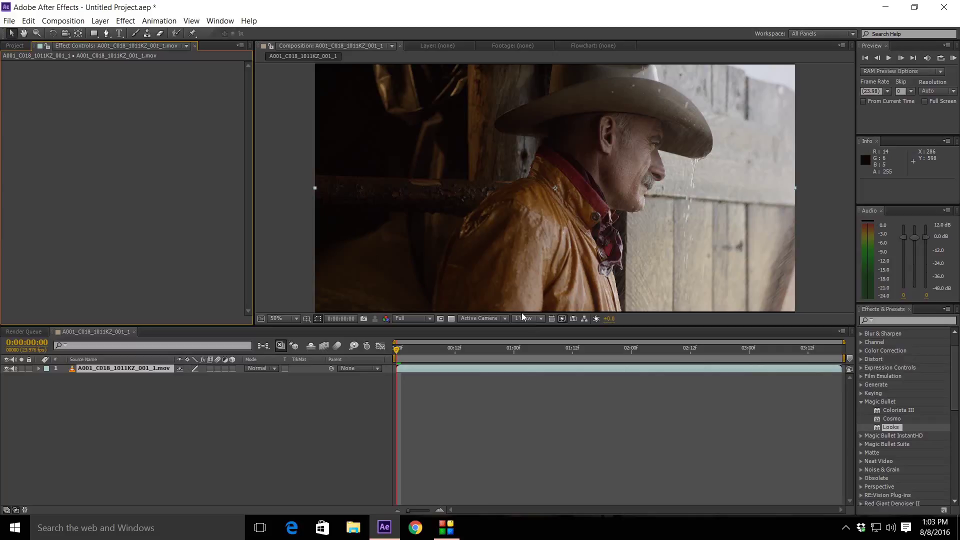
Step: Apply FilmConvert Pro 2 to the cowboy clip, collapse its settings, and add Magic Bullet Looks
{"action": "left_click", "coordinate": [862, 376]}
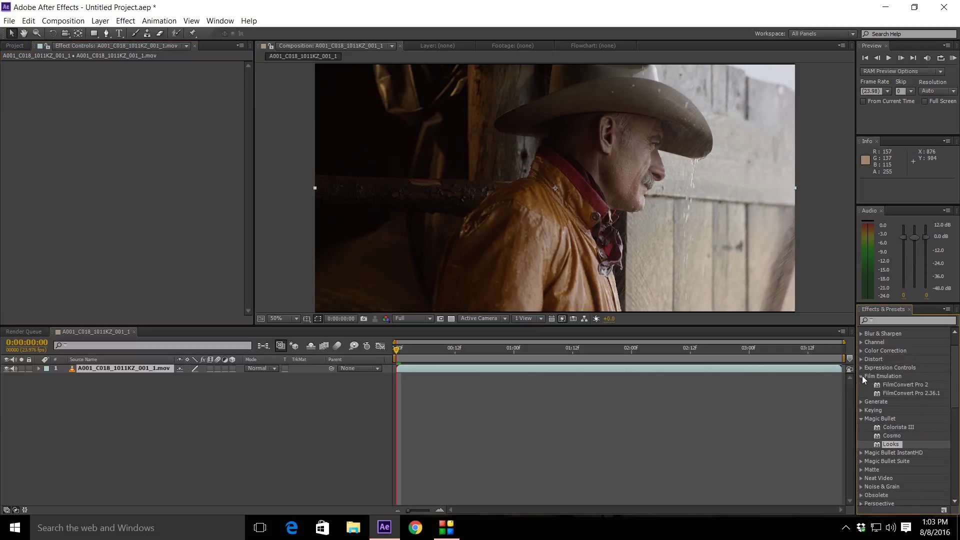
{"action": "mouse_move", "coordinate": [899, 385]}
{"action": "left_mouse_down"}
{"action": "mouse_move", "coordinate": [779, 370]}
{"action": "mouse_move", "coordinate": [867, 390]}
{"action": "mouse_move", "coordinate": [900, 385]}
{"action": "left_mouse_up"}
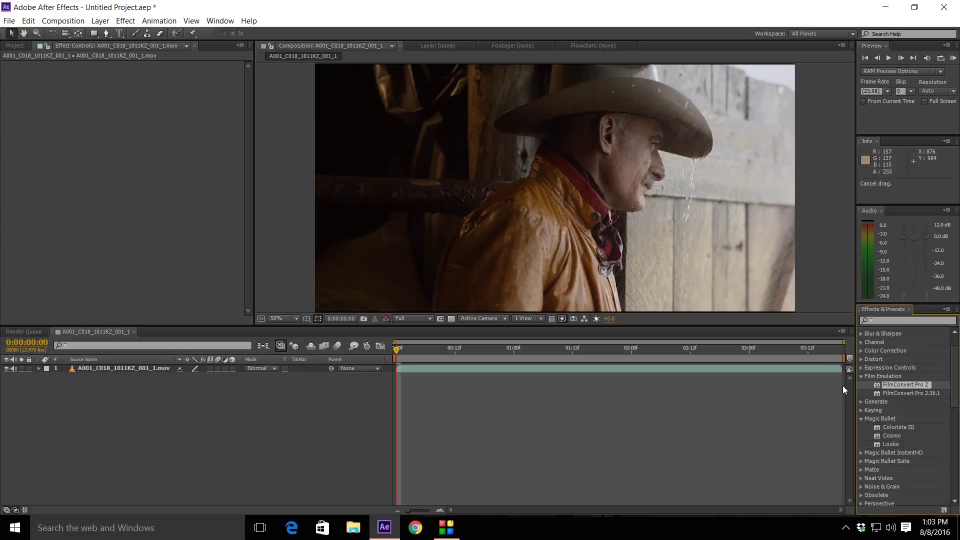
{"action": "left_click_drag", "start_coordinate": [889, 382], "coordinate": [739, 373]}
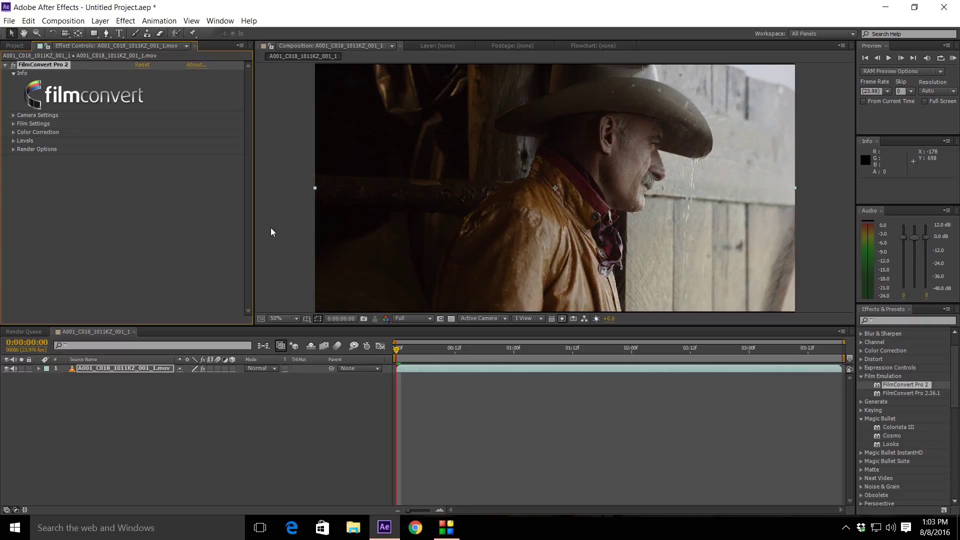
{"action": "left_click", "coordinate": [6, 65]}
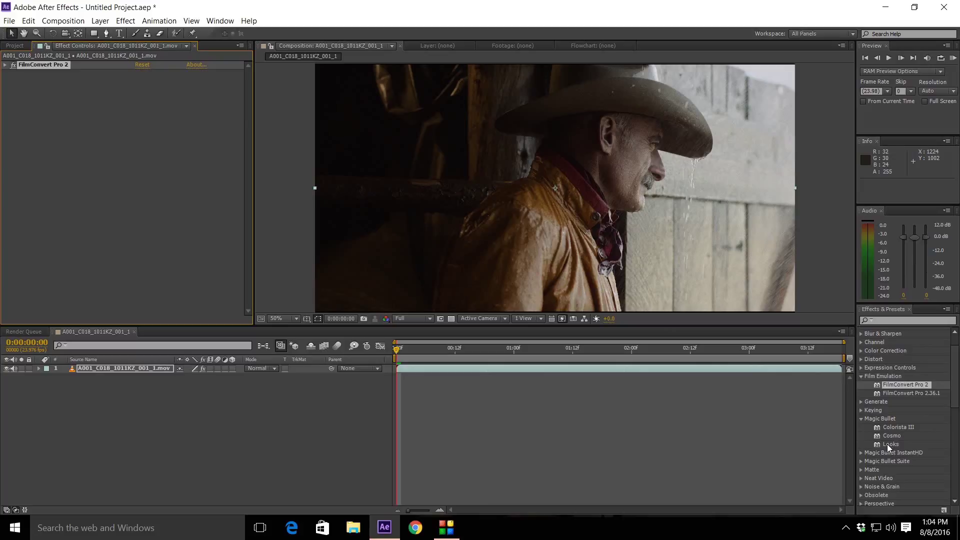
{"action": "left_click_drag", "start_coordinate": [888, 444], "coordinate": [594, 231]}
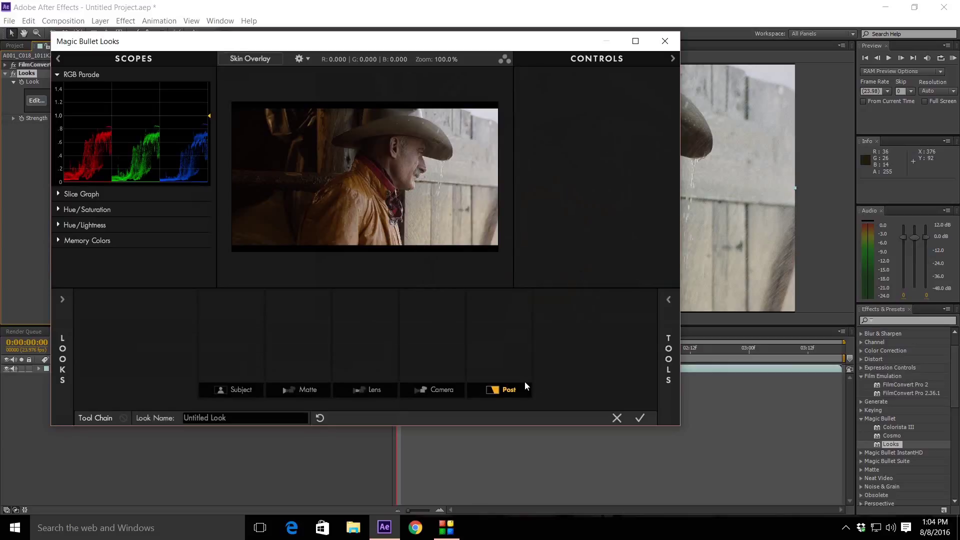
Step: Add a LUT tool to the Post stage in Magic Bullet Looks
{"action": "left_click", "coordinate": [667, 350]}
{"action": "scroll", "coordinate": [608, 202], "scroll_direction": "down", "scroll_amount": 3}
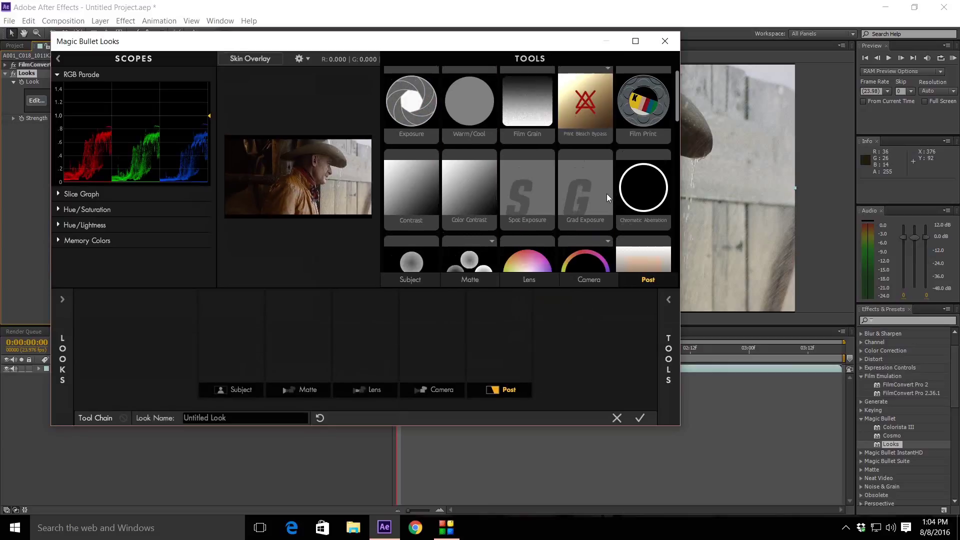
{"action": "left_click_drag", "start_coordinate": [669, 189], "coordinate": [512, 328]}
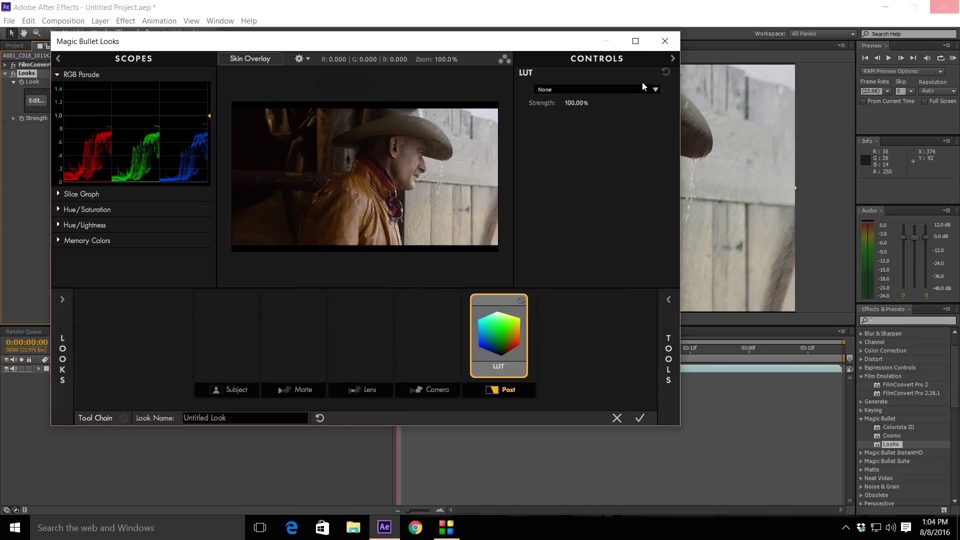
Step: Load kodachromeliftedblacks.cube from the kodachrome folder into the LUT tool and apply the look
{"action": "left_click", "coordinate": [643, 91]}
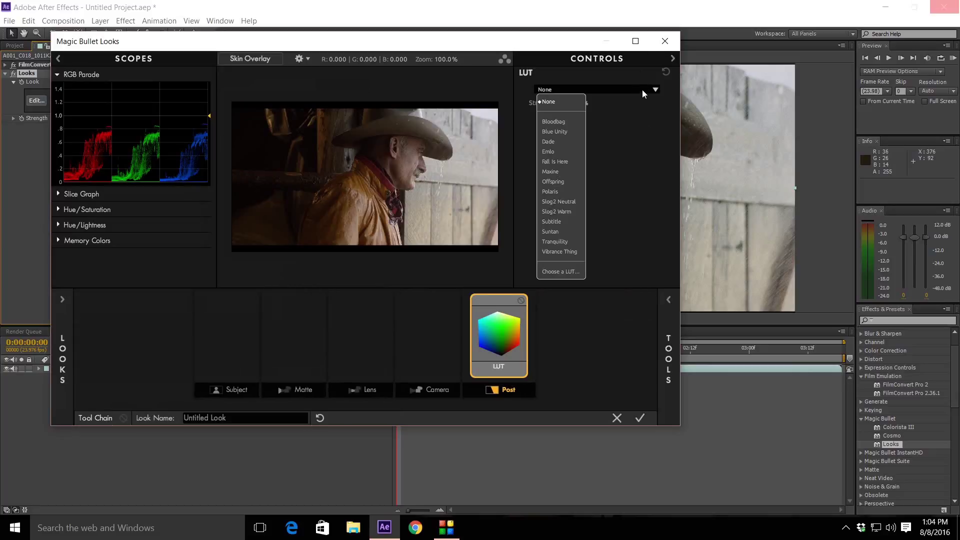
{"action": "left_click", "coordinate": [563, 272]}
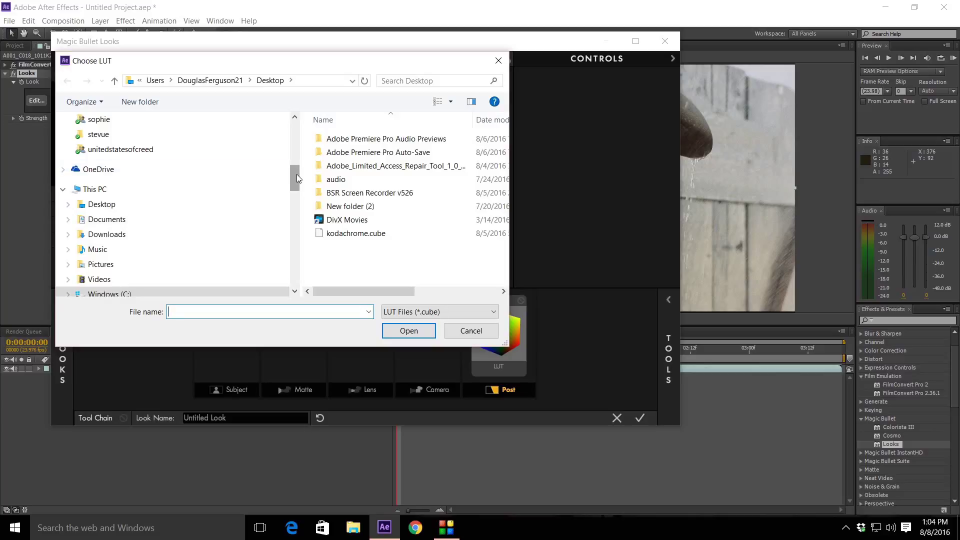
{"action": "left_click_drag", "start_coordinate": [295, 179], "coordinate": [296, 150]}
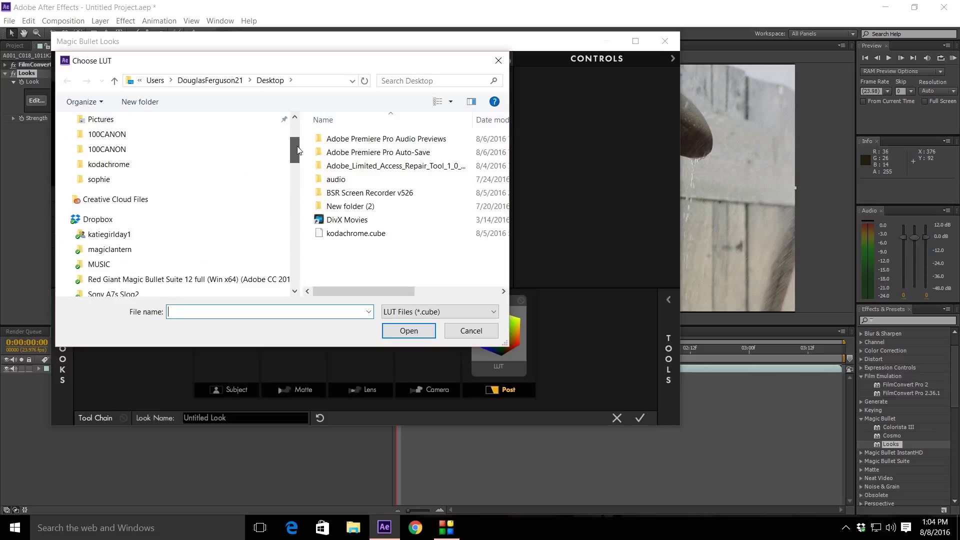
{"action": "left_click", "coordinate": [156, 165]}
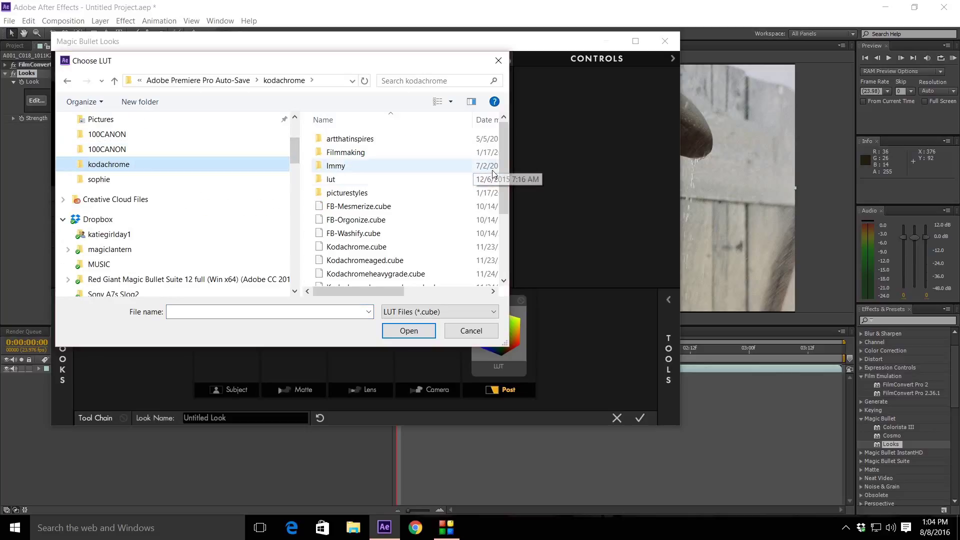
{"action": "left_click_drag", "start_coordinate": [504, 151], "coordinate": [513, 257]}
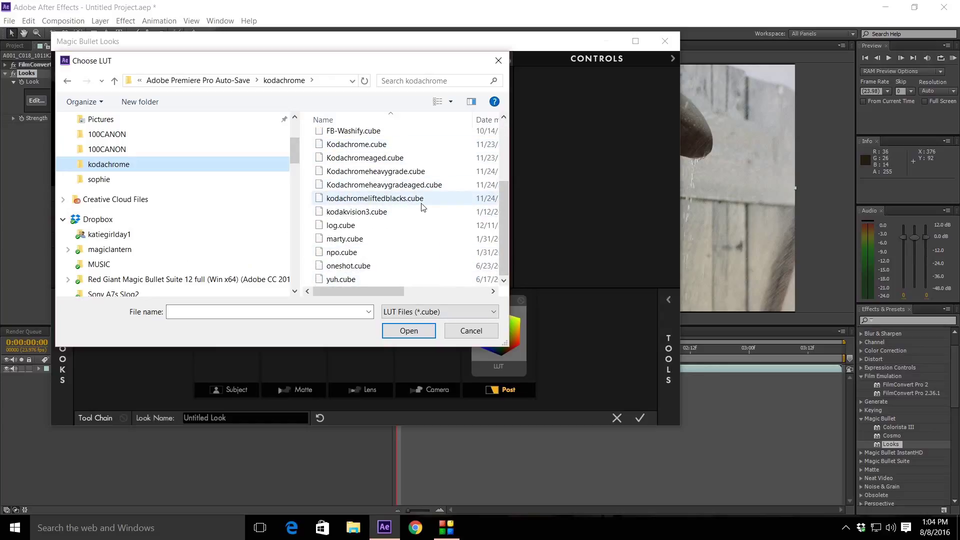
{"action": "left_click", "coordinate": [407, 200]}
{"action": "left_click", "coordinate": [423, 330]}
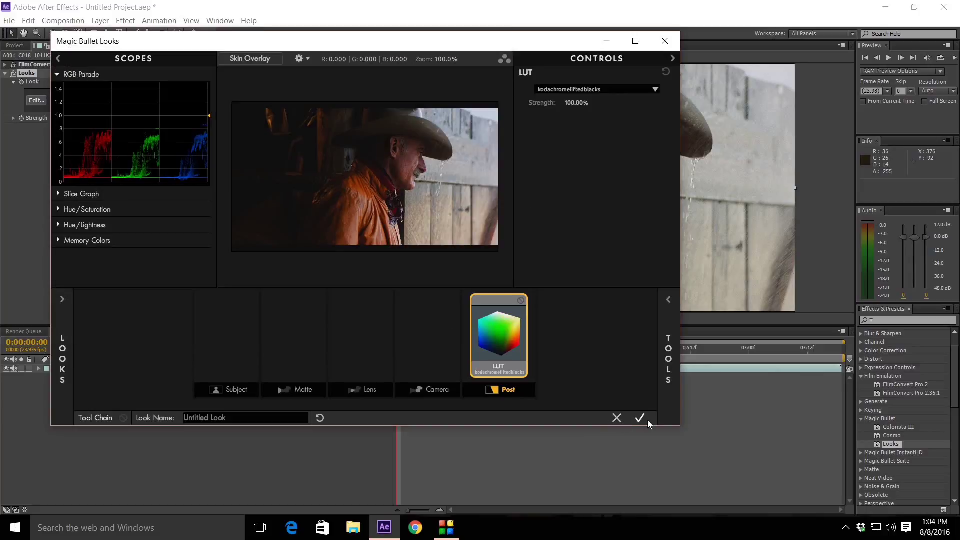
{"action": "left_click", "coordinate": [639, 419]}
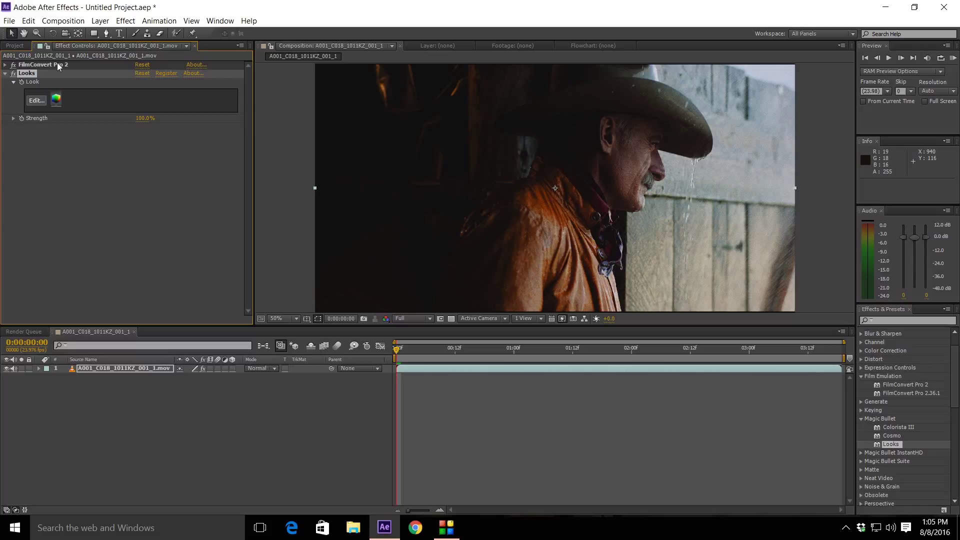
Step: Delete the Looks effect and add a new adjustment layer above the cowboy footage
{"action": "key", "text": "Delete"}
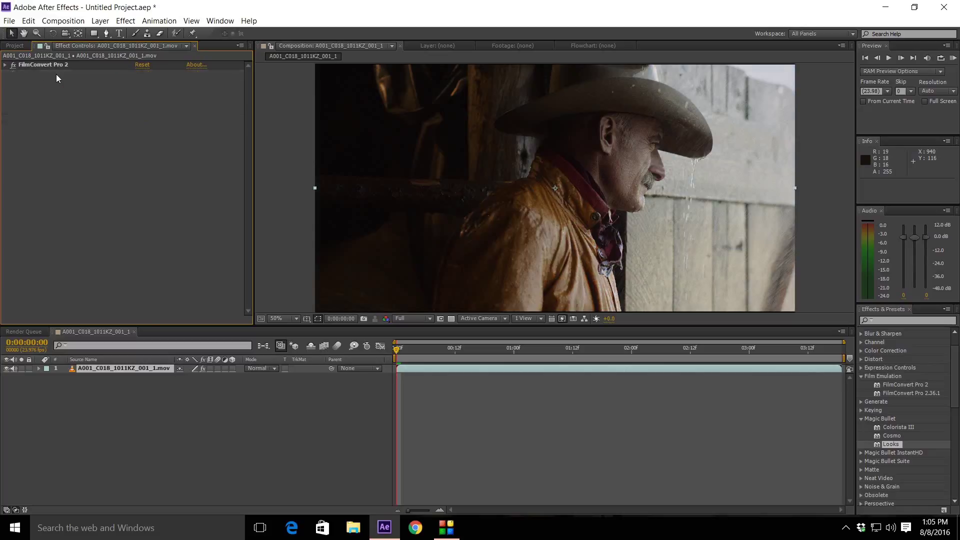
{"action": "left_click", "coordinate": [556, 367]}
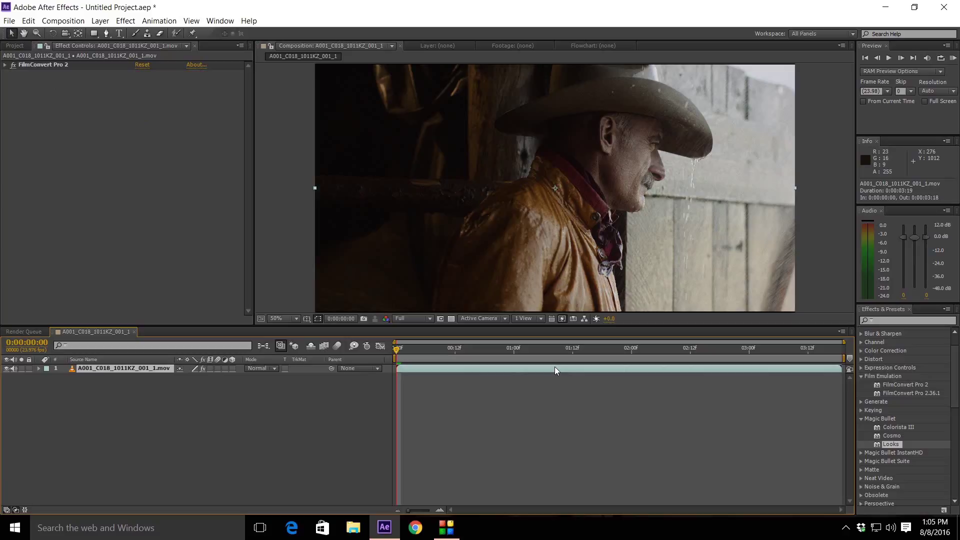
{"action": "key", "text": "ctrl+alt+y"}
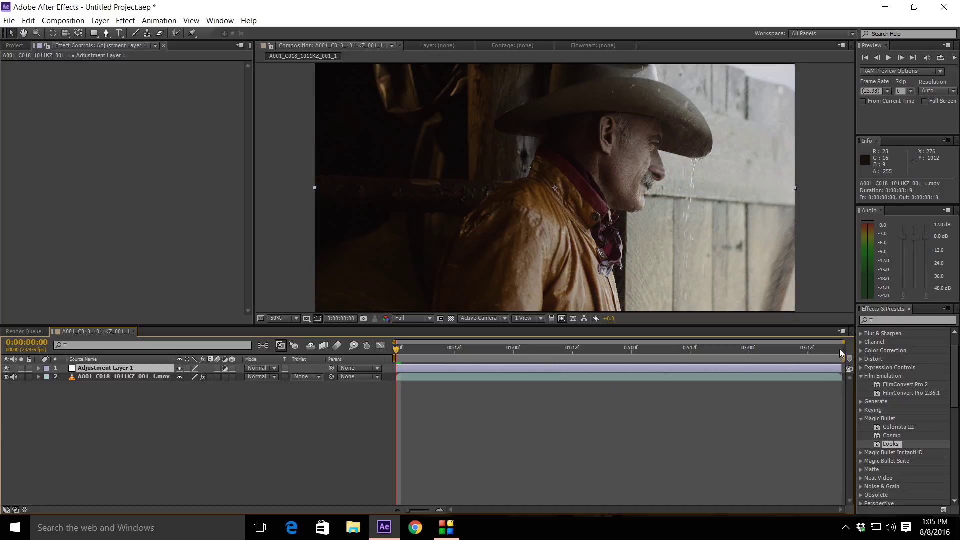
{"action": "left_click", "coordinate": [918, 320]}
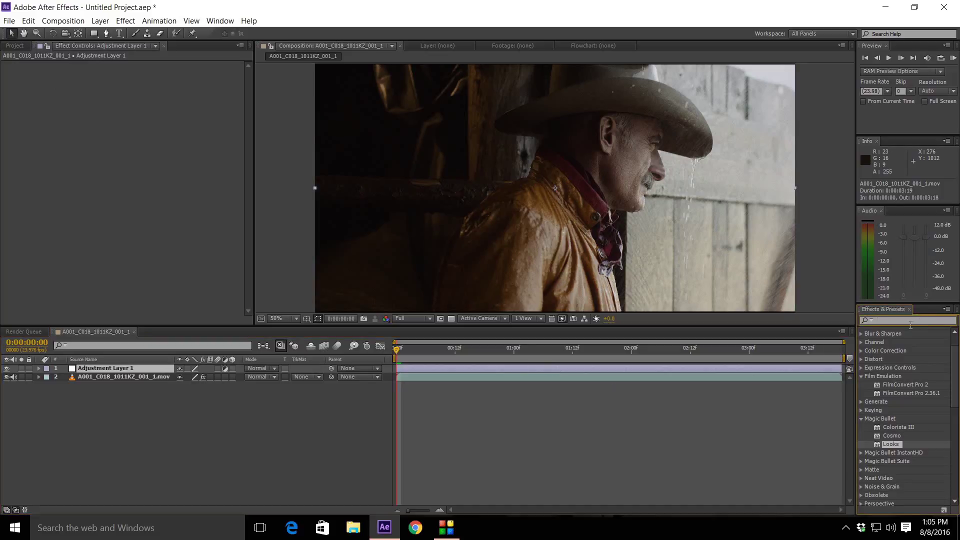
Step: Apply Hue/Saturation to the adjustment layer with master saturation 50
{"action": "type", "text": "hue"}
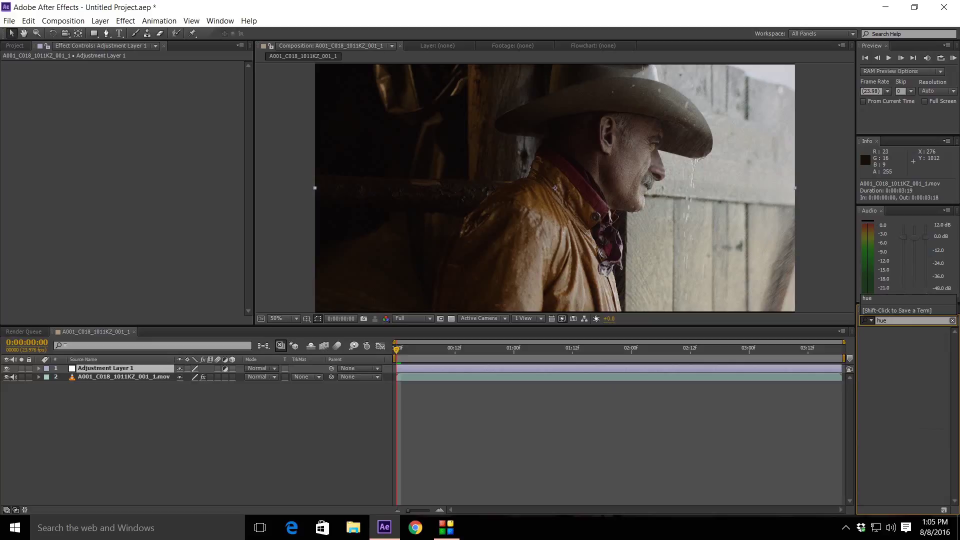
{"action": "key", "text": "Return"}
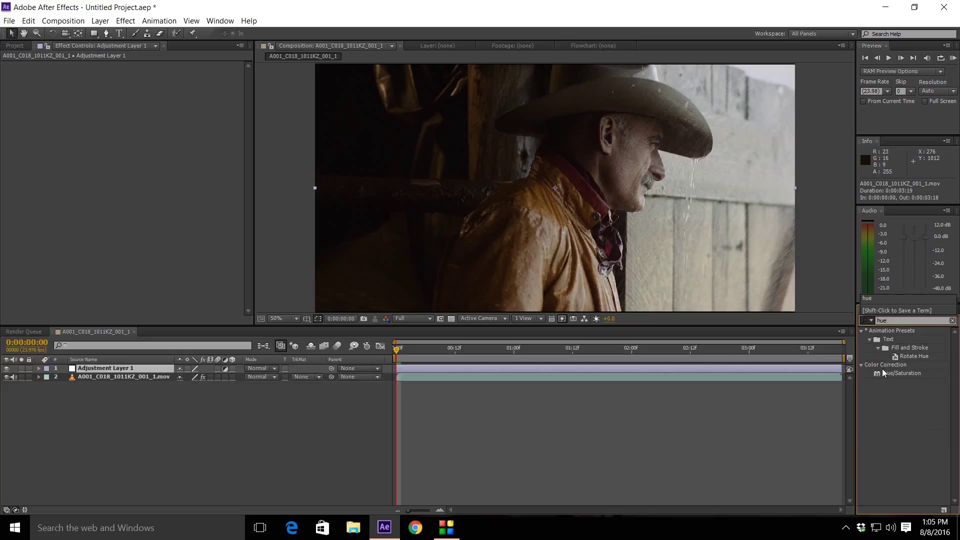
{"action": "left_click_drag", "start_coordinate": [888, 374], "coordinate": [790, 370]}
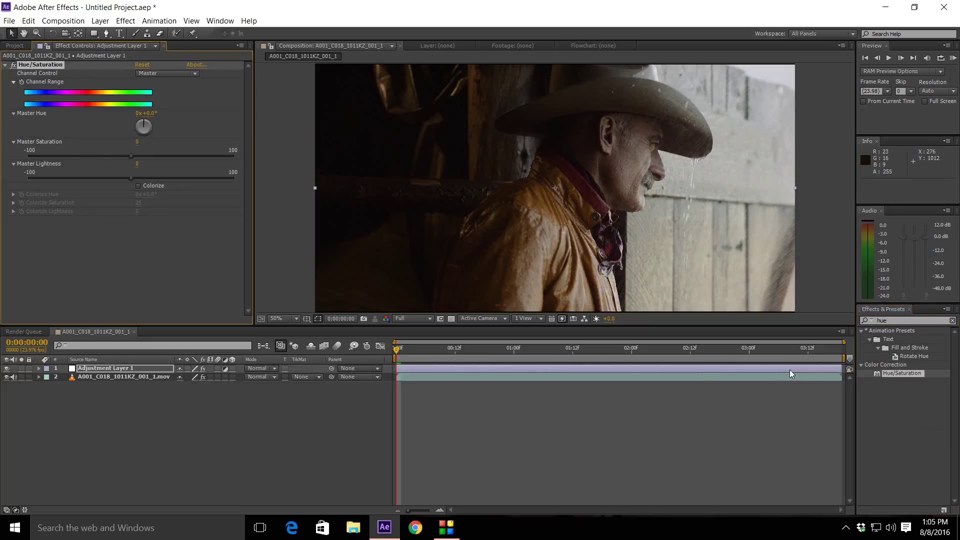
{"action": "left_click", "coordinate": [138, 143]}
{"action": "type", "text": "5"}
{"action": "key", "text": "Return"}
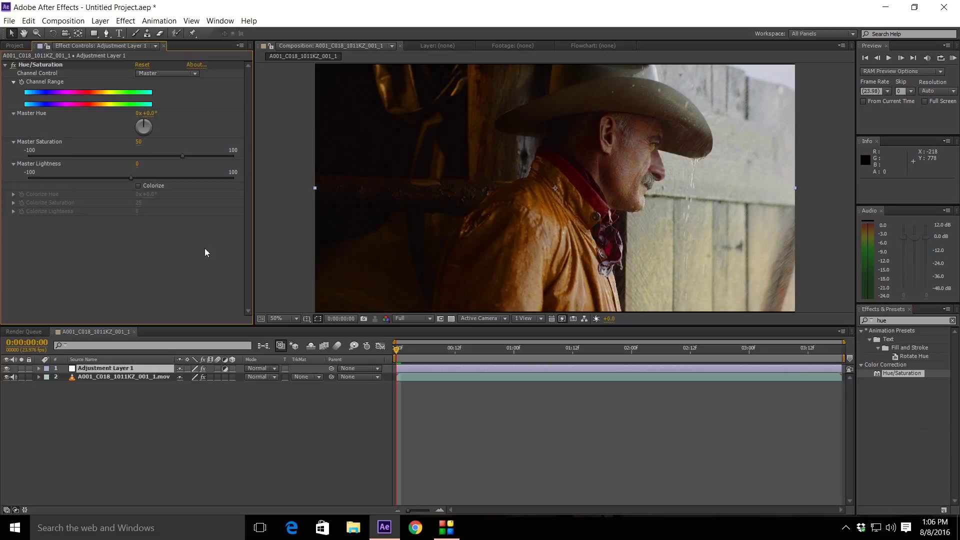
Step: Give the Reds channel hue -1°, saturation -6 and lightness 15
{"action": "left_click", "coordinate": [189, 74]}
{"action": "left_click", "coordinate": [184, 95]}
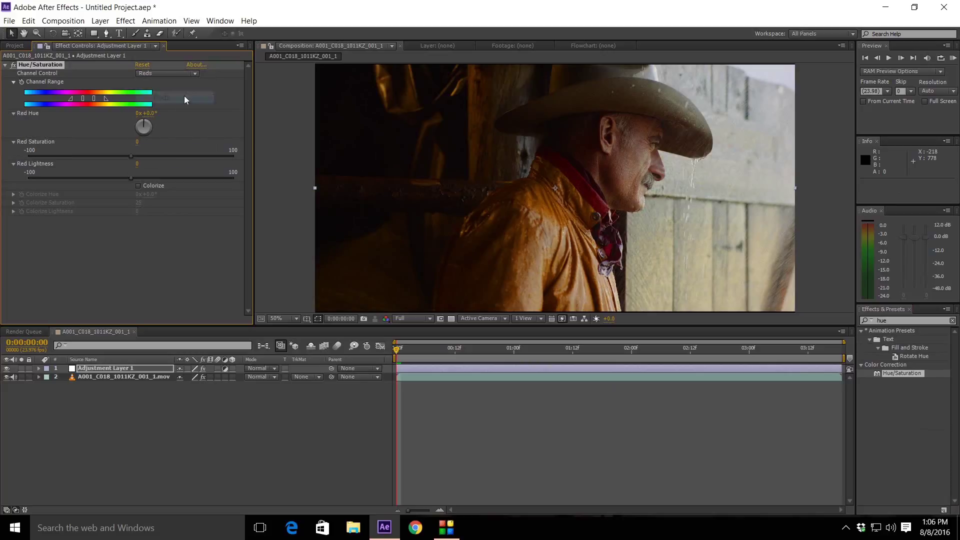
{"action": "left_click", "coordinate": [151, 113]}
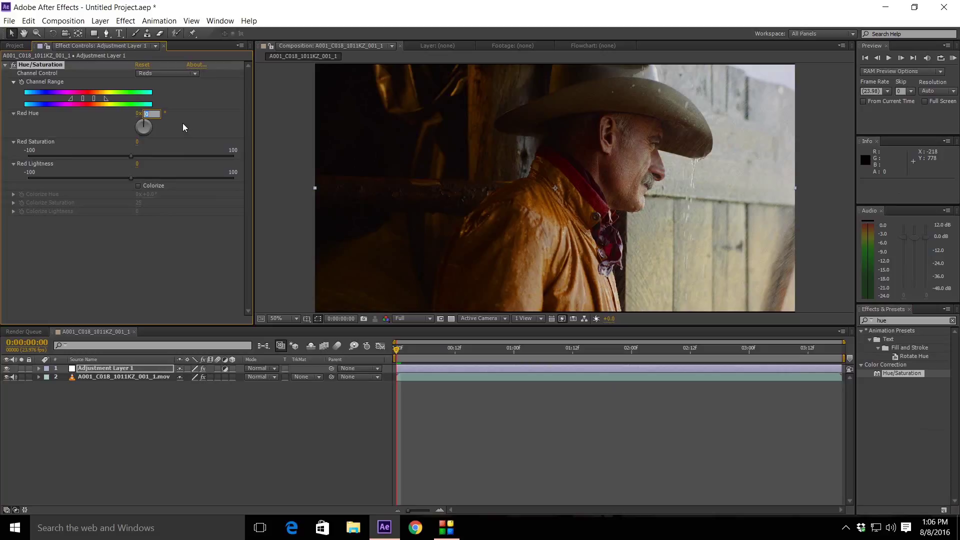
{"action": "type", "text": "-1"}
{"action": "left_click", "coordinate": [163, 223]}
{"action": "left_click", "coordinate": [135, 142]}
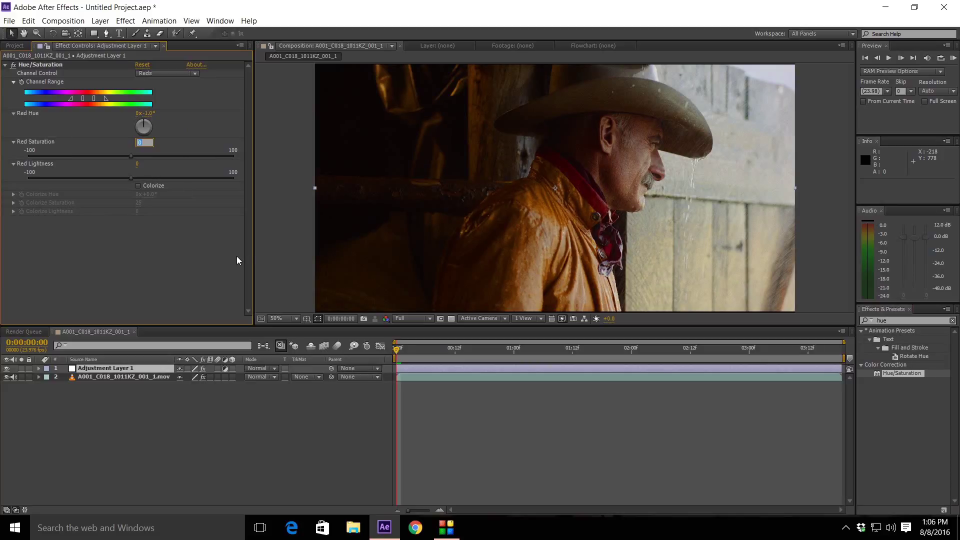
{"action": "type", "text": "-6"}
{"action": "left_click", "coordinate": [137, 165]}
{"action": "type", "text": "1"}
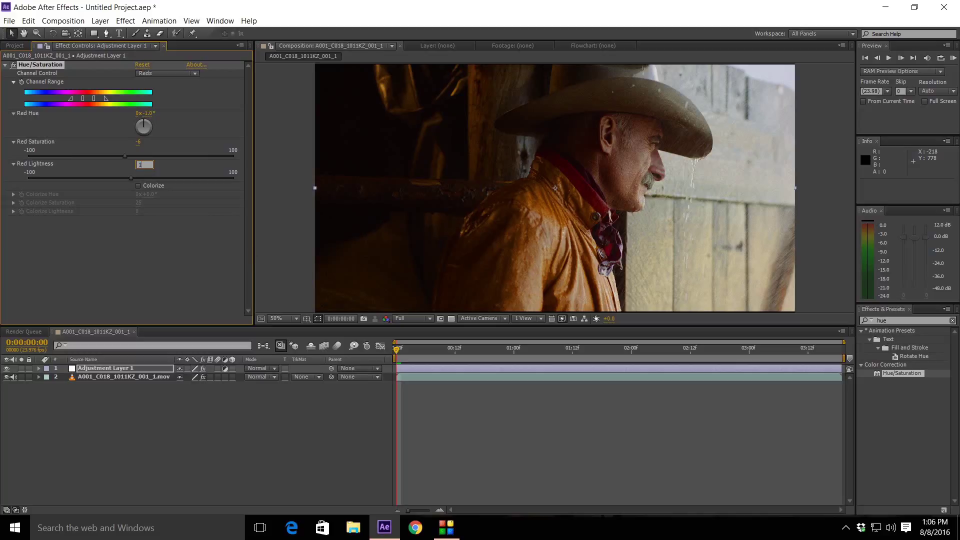
{"action": "type", "text": "5"}
{"action": "left_click", "coordinate": [186, 282]}
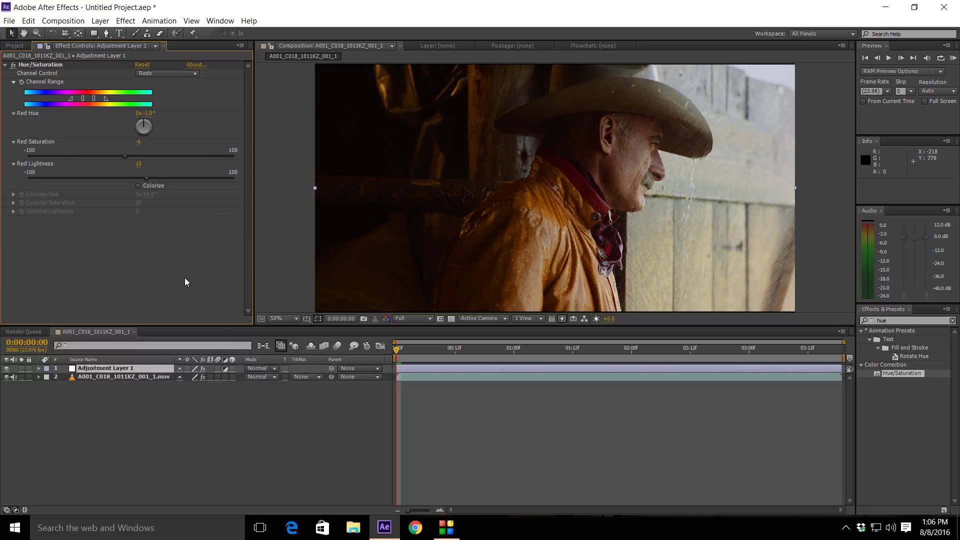
Step: Set the Yellows channel lightness to 25
{"action": "left_click", "coordinate": [191, 73]}
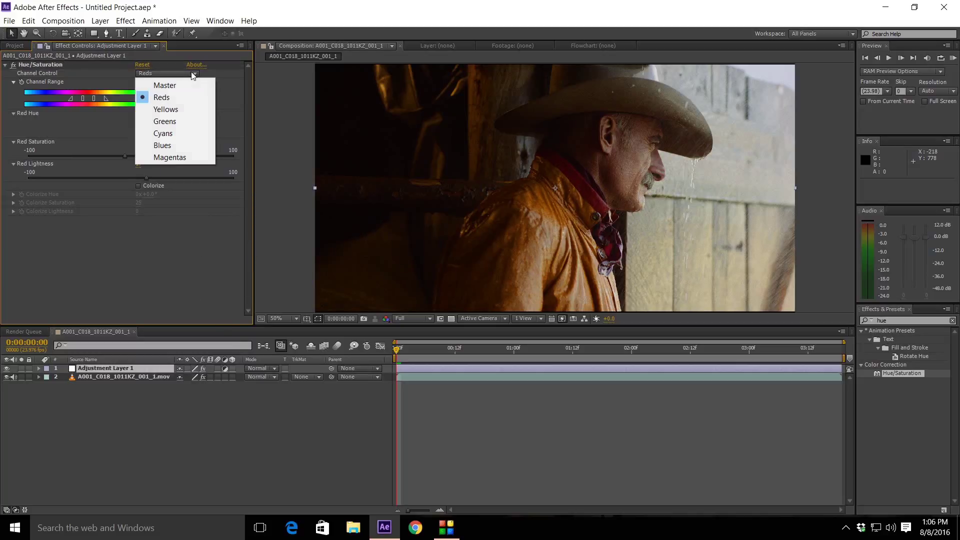
{"action": "left_click", "coordinate": [181, 108]}
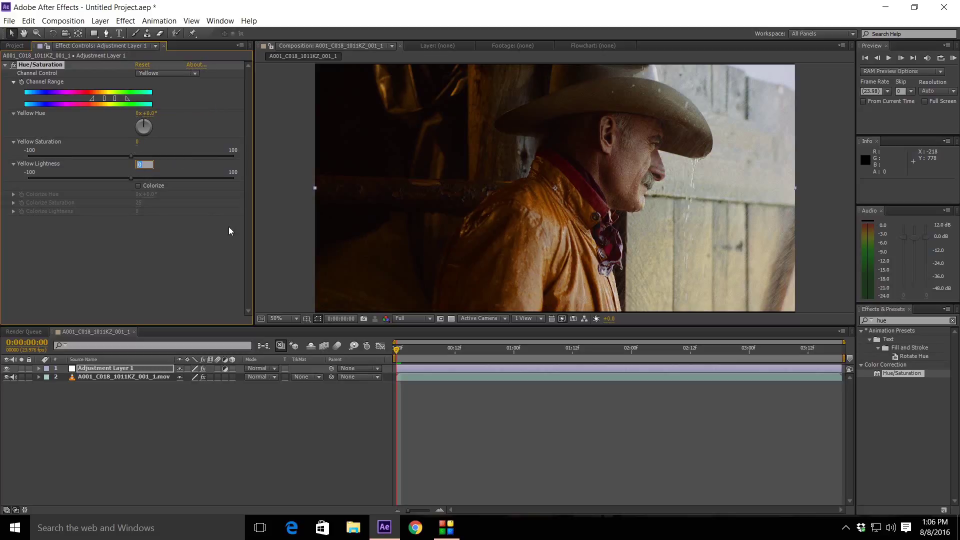
{"action": "type", "text": "25"}
{"action": "left_click", "coordinate": [201, 290]}
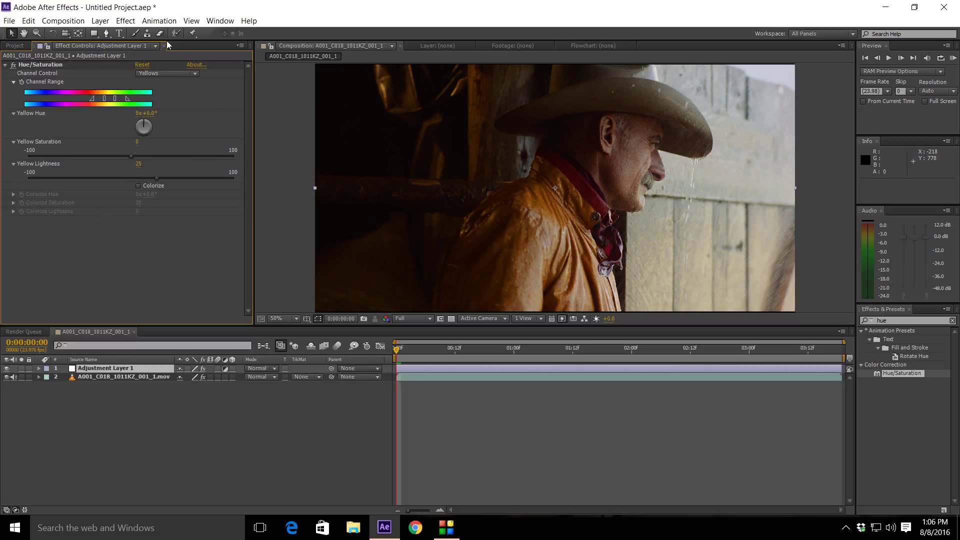
Step: Shift the Blues channel hue by -8° and collapse Hue/Saturation
{"action": "left_click", "coordinate": [187, 73]}
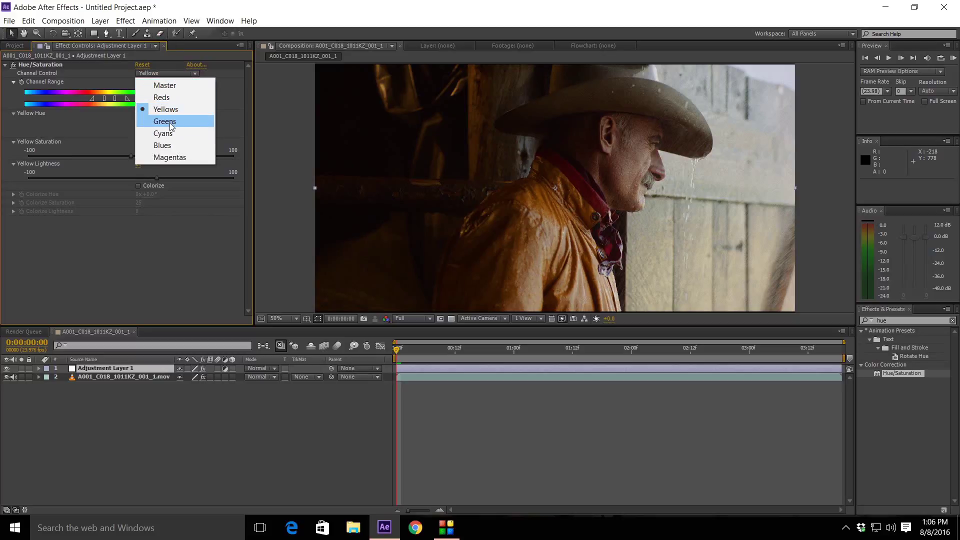
{"action": "left_click", "coordinate": [165, 145]}
{"action": "left_click", "coordinate": [150, 114]}
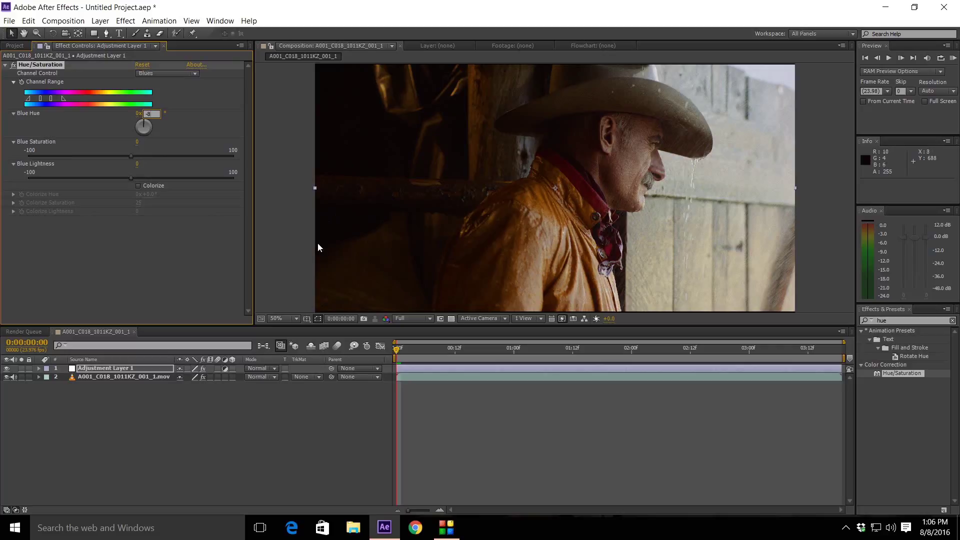
{"action": "left_click", "coordinate": [180, 246]}
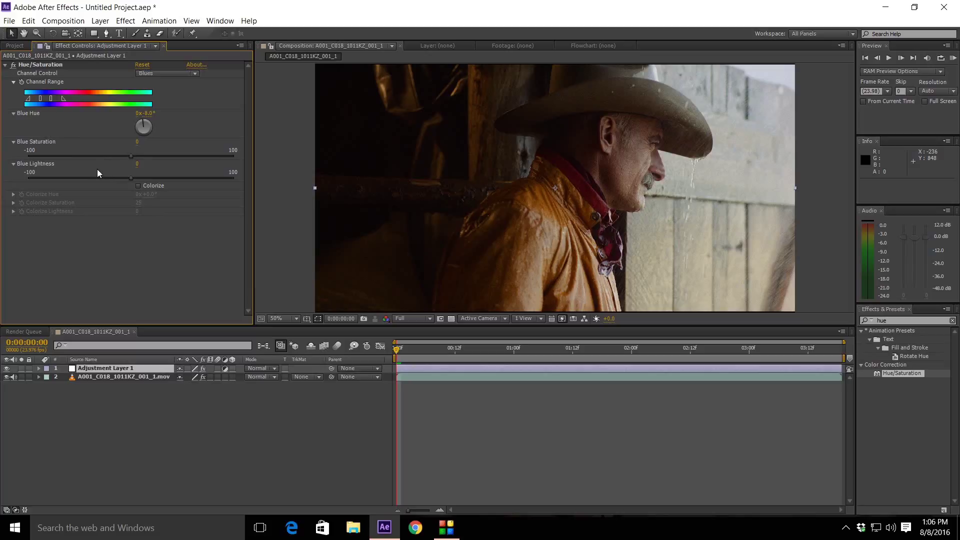
{"action": "left_click", "coordinate": [5, 65]}
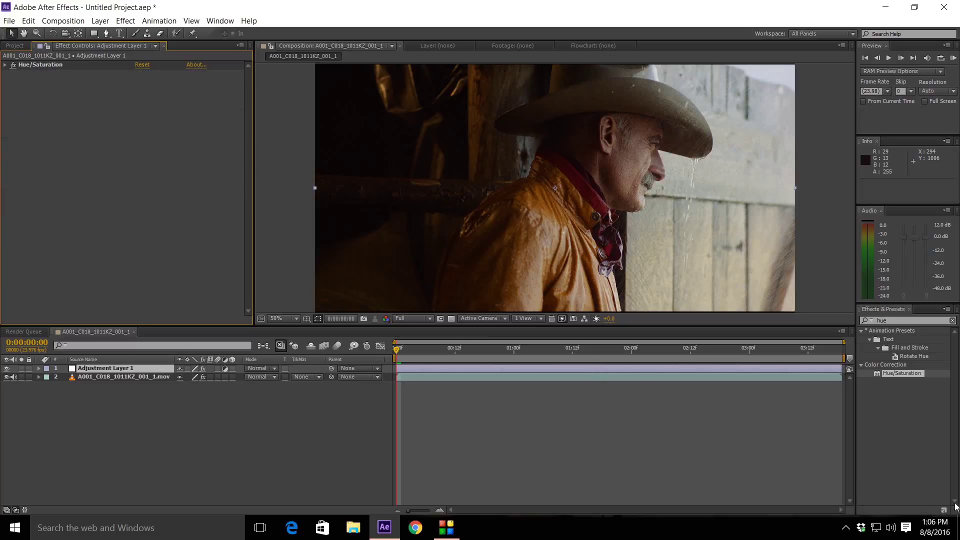
Step: Apply the Channel Mixer effect to Adjustment Layer 1
{"action": "left_click", "coordinate": [895, 319]}
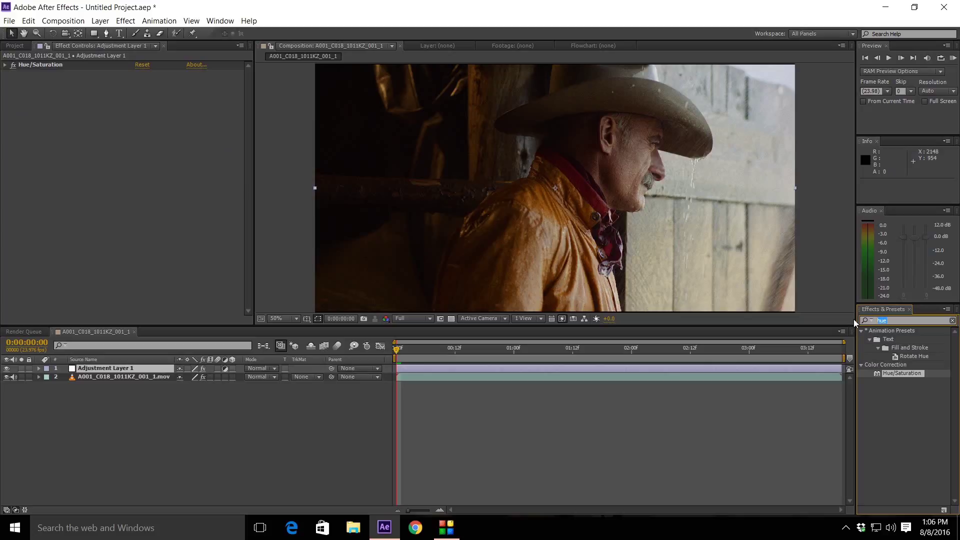
{"action": "type", "text": "chann"}
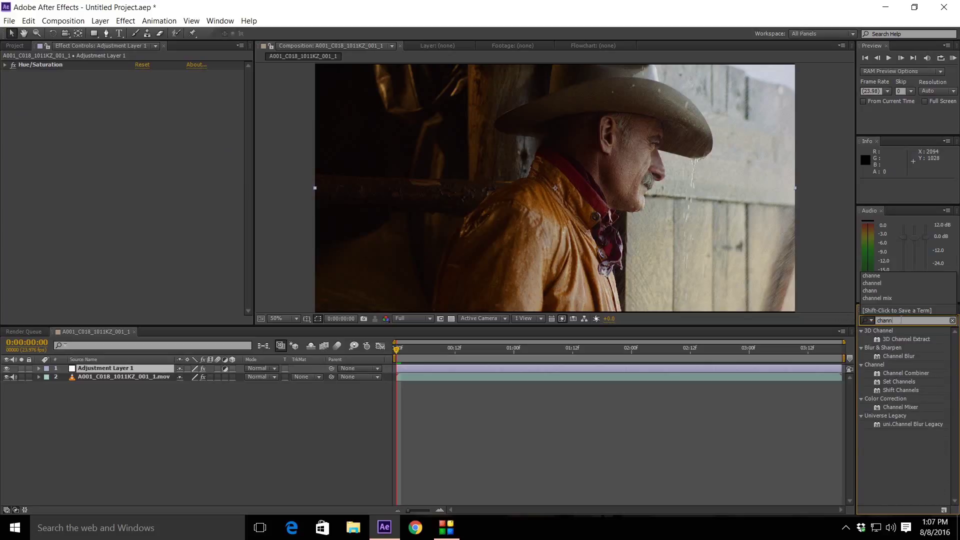
{"action": "left_click", "coordinate": [898, 404]}
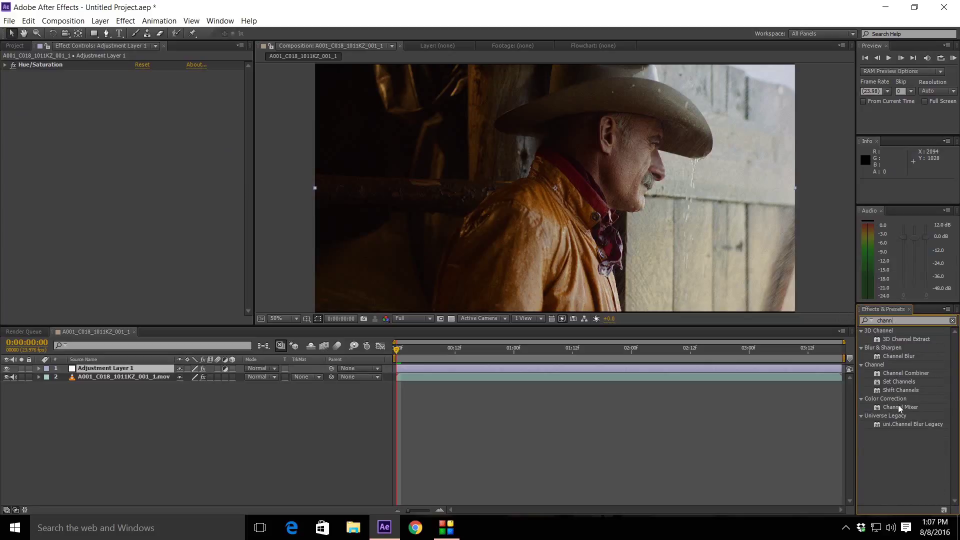
{"action": "left_click_drag", "start_coordinate": [894, 405], "coordinate": [762, 366]}
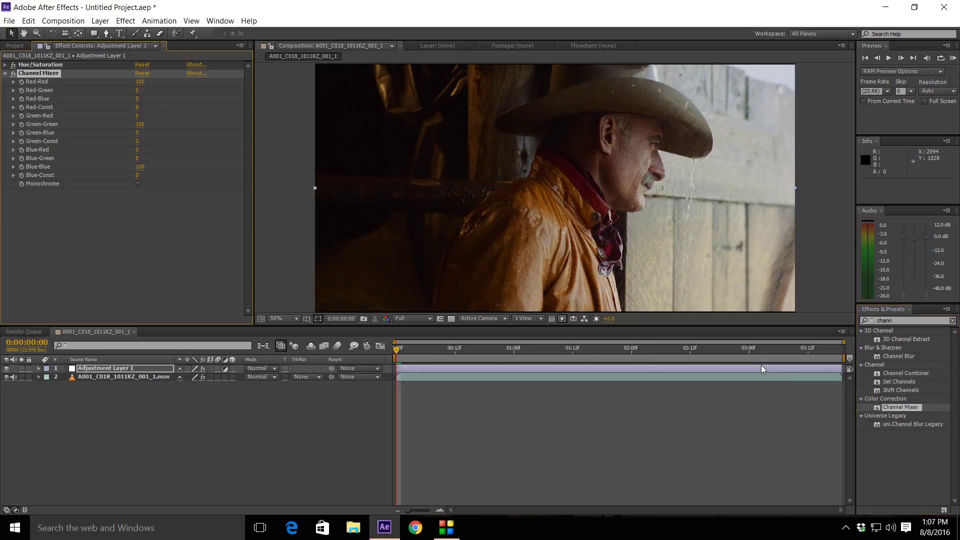
Step: Set Channel Mixer Red-Red 85, Red-Green 10, Red-Blue -15, Red-Const 15, Blue-Green -10, Blue-Red 15
{"action": "left_click", "coordinate": [140, 82]}
{"action": "type", "text": "85"}
{"action": "key", "text": "Return"}
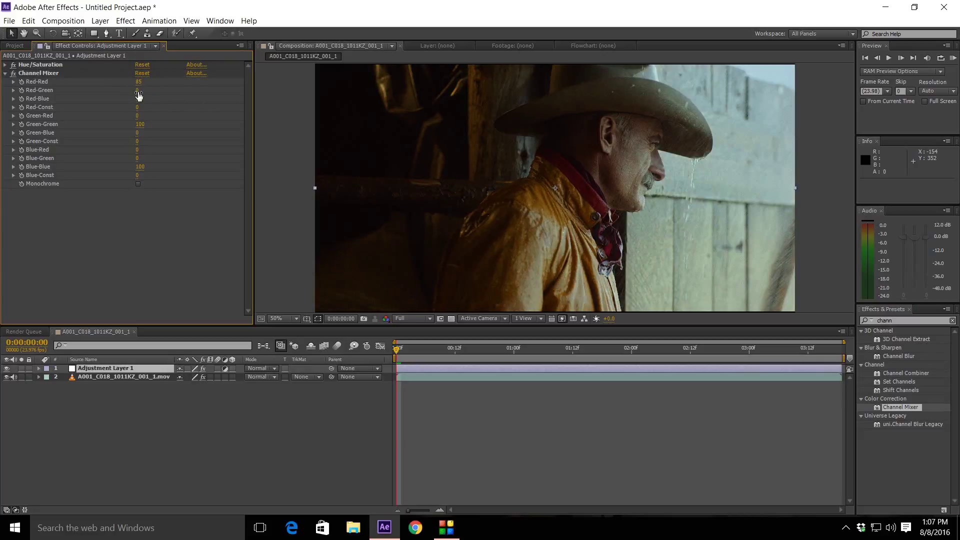
{"action": "left_click", "coordinate": [139, 92]}
{"action": "left_click", "coordinate": [139, 100]}
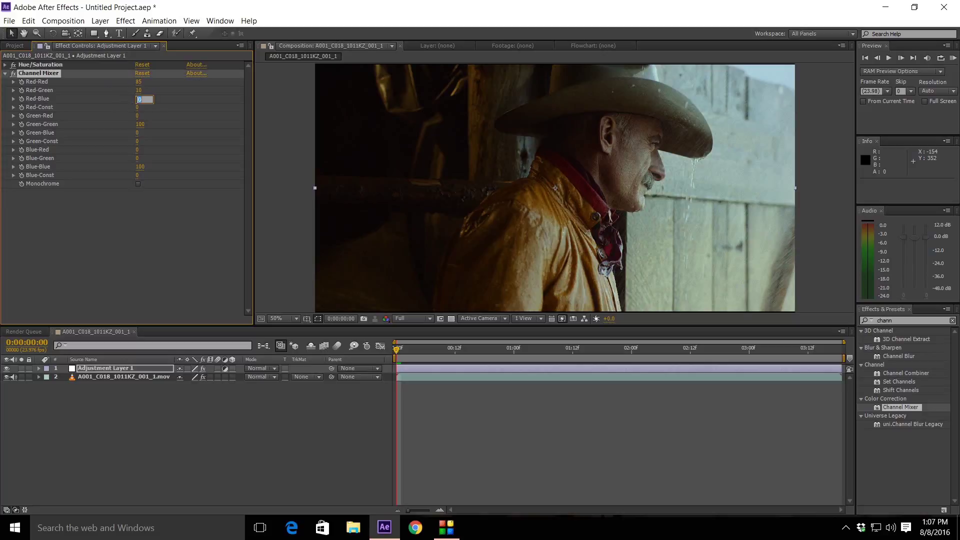
{"action": "type", "text": "-15"}
{"action": "left_click", "coordinate": [137, 108]}
{"action": "left_click", "coordinate": [137, 158]}
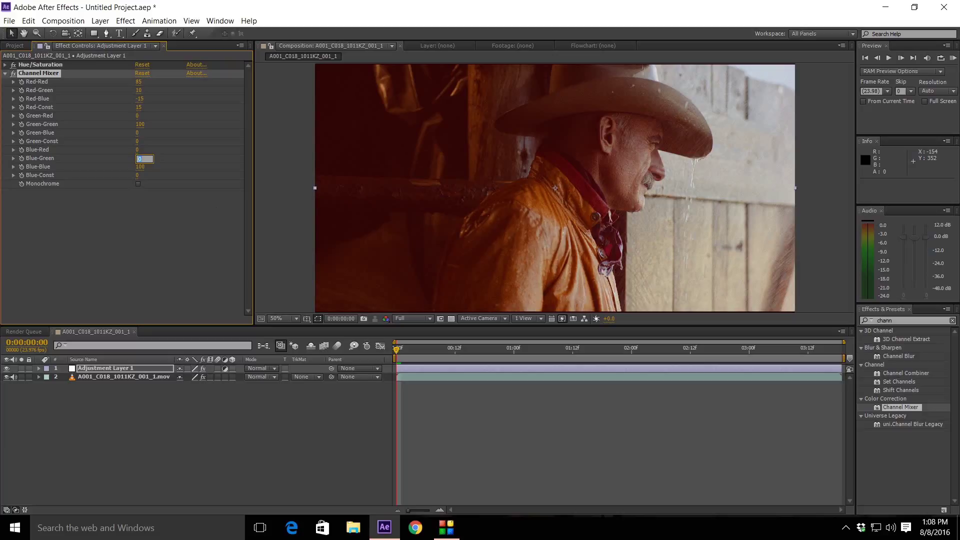
{"action": "type", "text": "-1"}
{"action": "left_click", "coordinate": [137, 150]}
{"action": "left_click", "coordinate": [5, 73]}
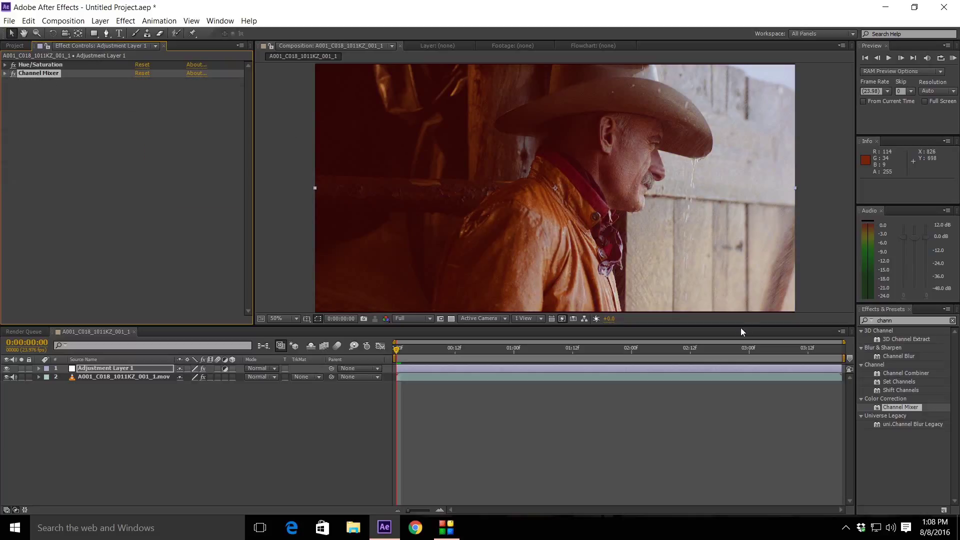
Step: Search Effects & Presets for 'color balance' and apply Color Balance to Adjustment Layer 1
{"action": "left_click", "coordinate": [920, 321]}
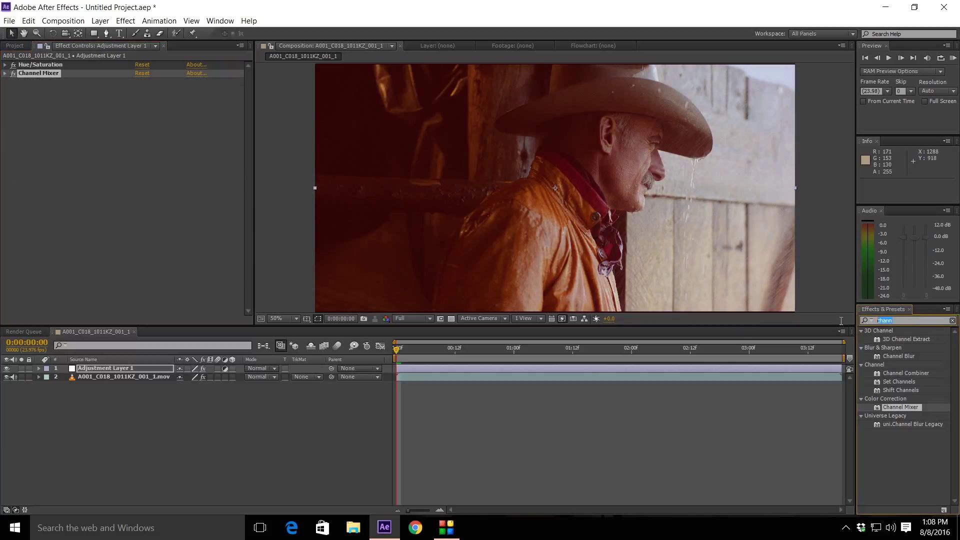
{"action": "type", "text": "color"}
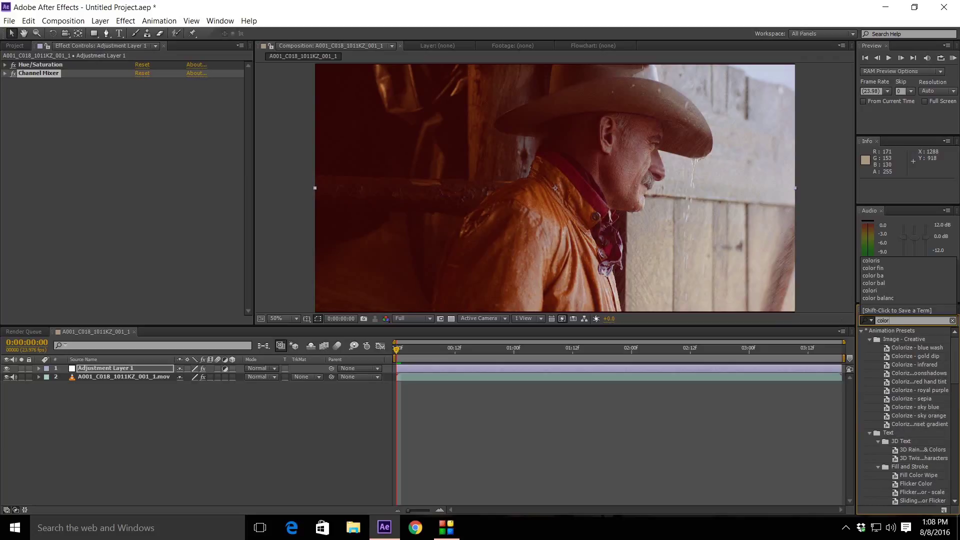
{"action": "type", "text": "b"}
{"action": "key", "text": "BackSpace"}
{"action": "type", "text": "balance"}
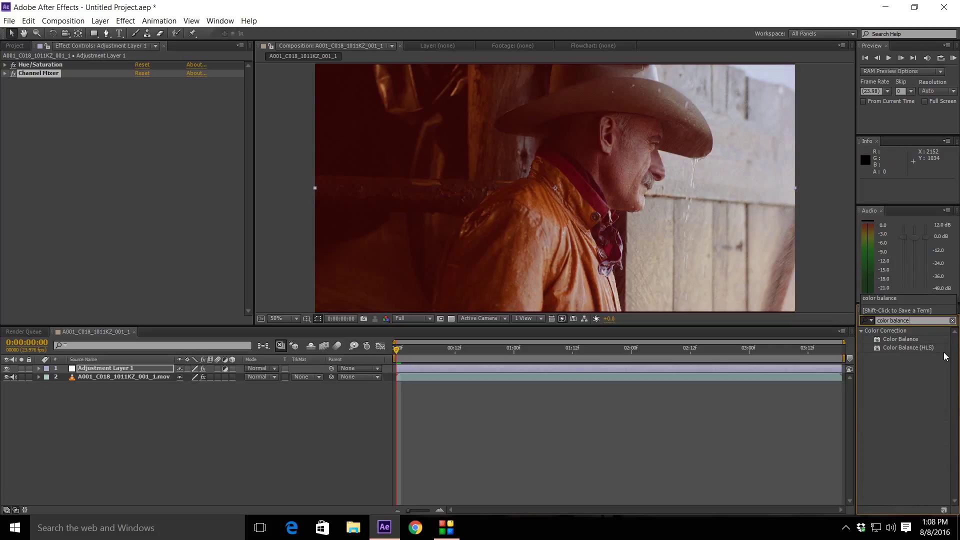
{"action": "left_click_drag", "start_coordinate": [910, 338], "coordinate": [751, 367]}
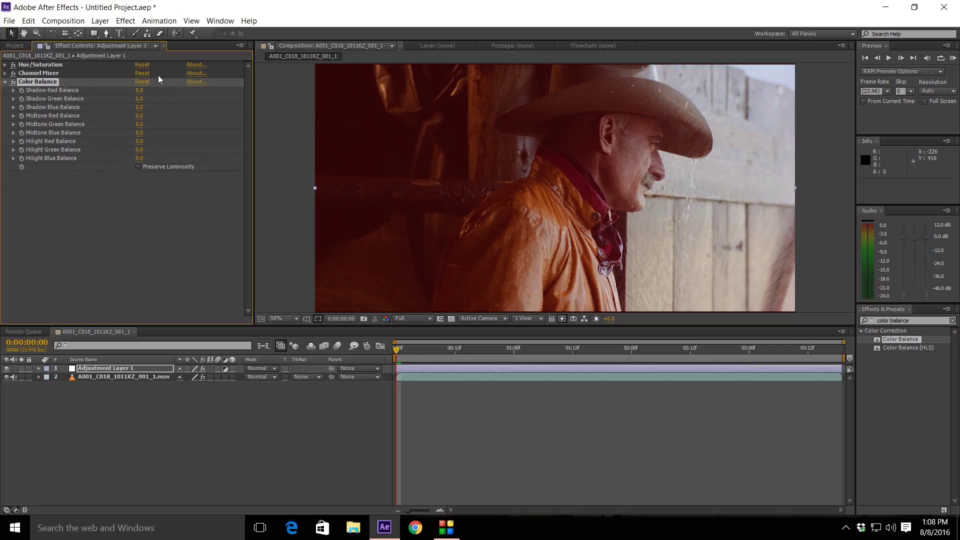
Step: Set Color Balance Shadow Red and Midtone Red to -25
{"action": "left_click", "coordinate": [140, 92]}
{"action": "type", "text": "2"}
{"action": "type", "text": "5"}
{"action": "left_click", "coordinate": [140, 115]}
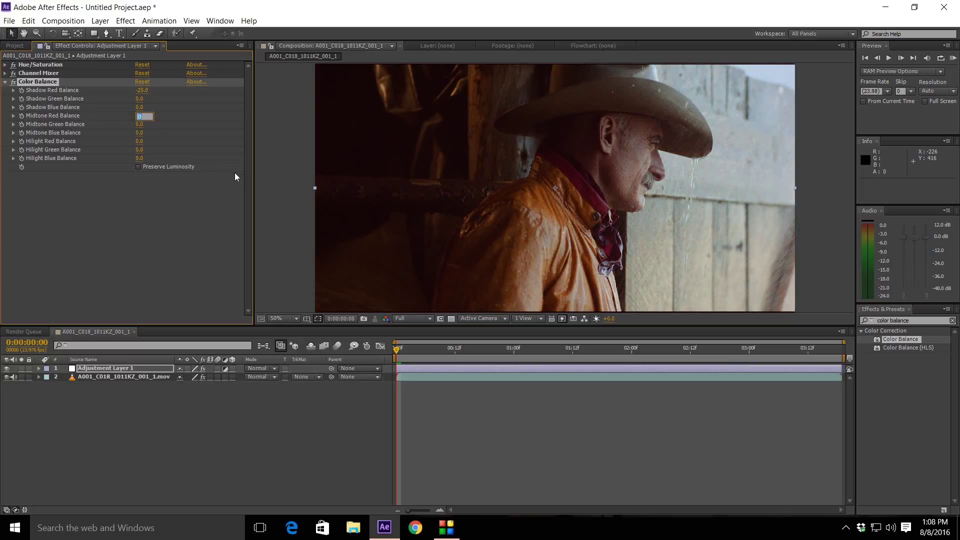
{"action": "type", "text": "-256"}
{"action": "left_click", "coordinate": [124, 202]}
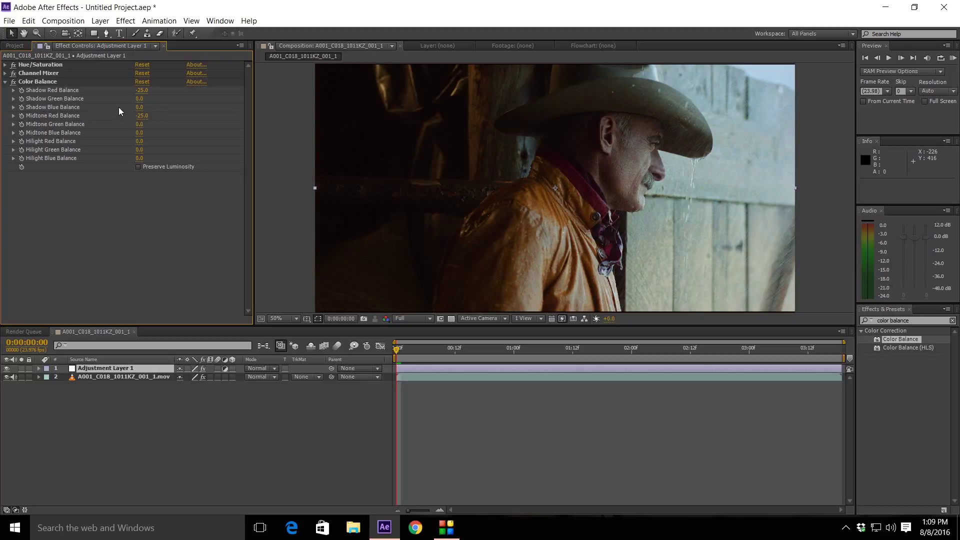
Step: Set Hilight Red 10, Hilight Green -10 and Midtone Green 6, then collapse Color Balance
{"action": "left_click", "coordinate": [139, 142]}
{"action": "type", "text": "10"}
{"action": "left_click", "coordinate": [141, 150]}
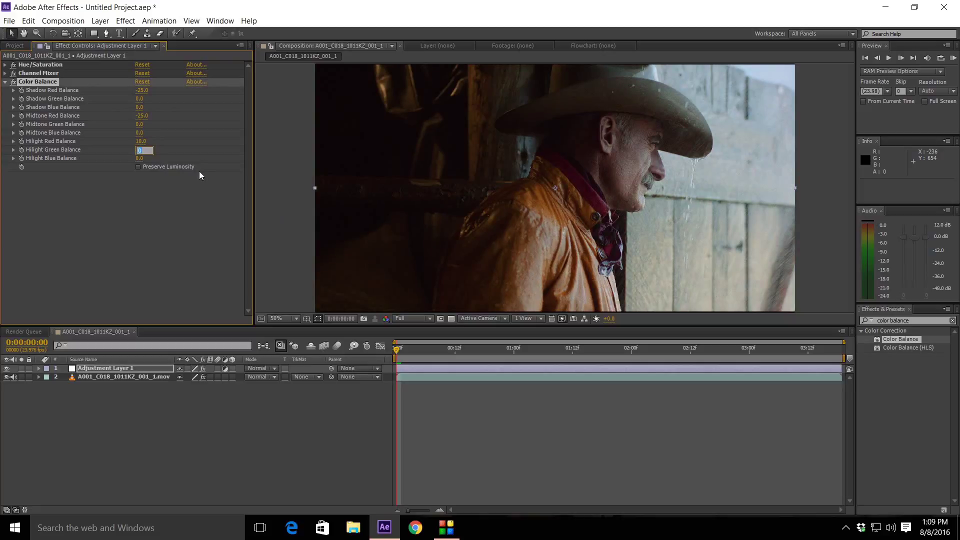
{"action": "type", "text": "-1"}
{"action": "left_click", "coordinate": [139, 125]}
{"action": "type", "text": "6"}
{"action": "left_click", "coordinate": [103, 229]}
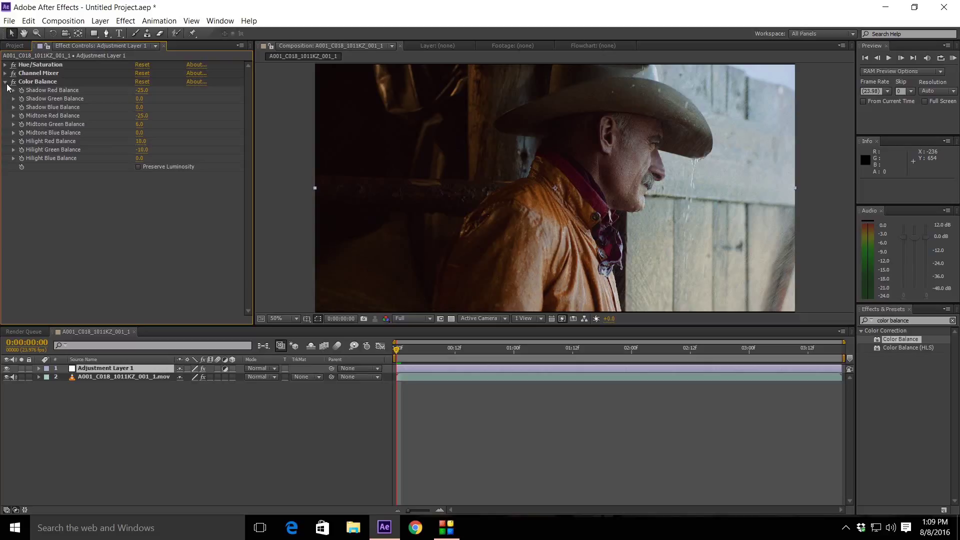
{"action": "left_click", "coordinate": [5, 81]}
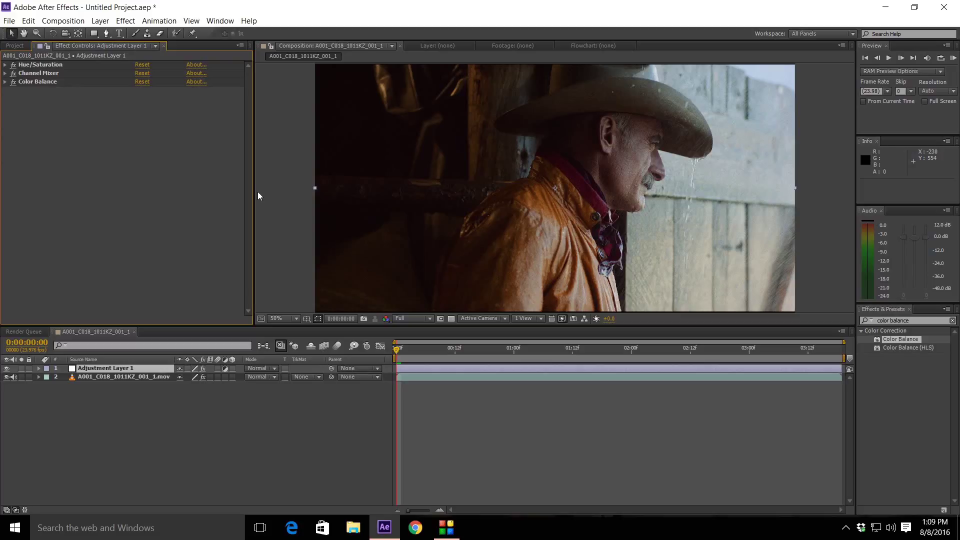
Step: Create Adjustment Layer 2 and apply SA Color Finesse 3 to it
{"action": "left_click", "coordinate": [546, 368]}
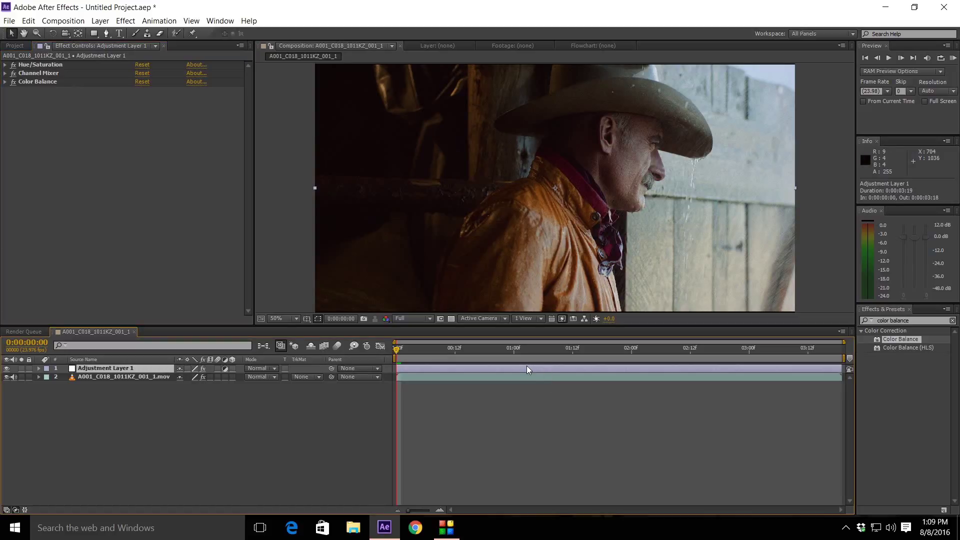
{"action": "key", "text": "ctrl+alt+y"}
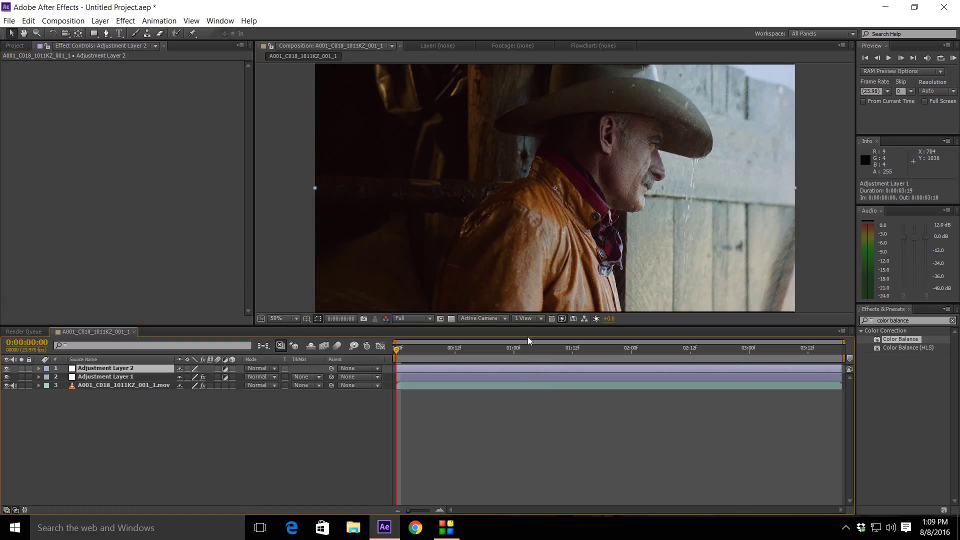
{"action": "left_click", "coordinate": [952, 320]}
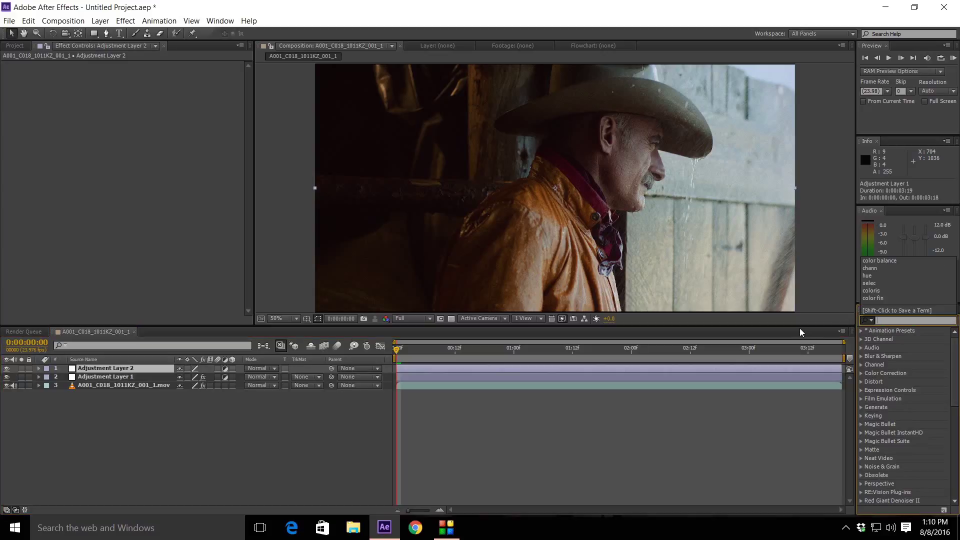
{"action": "type", "text": "color f"}
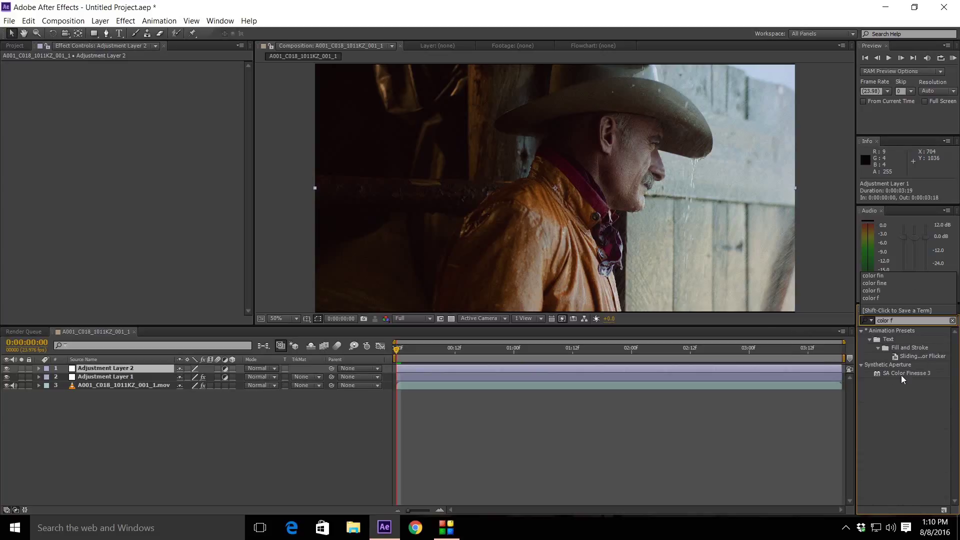
{"action": "left_click_drag", "start_coordinate": [901, 374], "coordinate": [749, 368]}
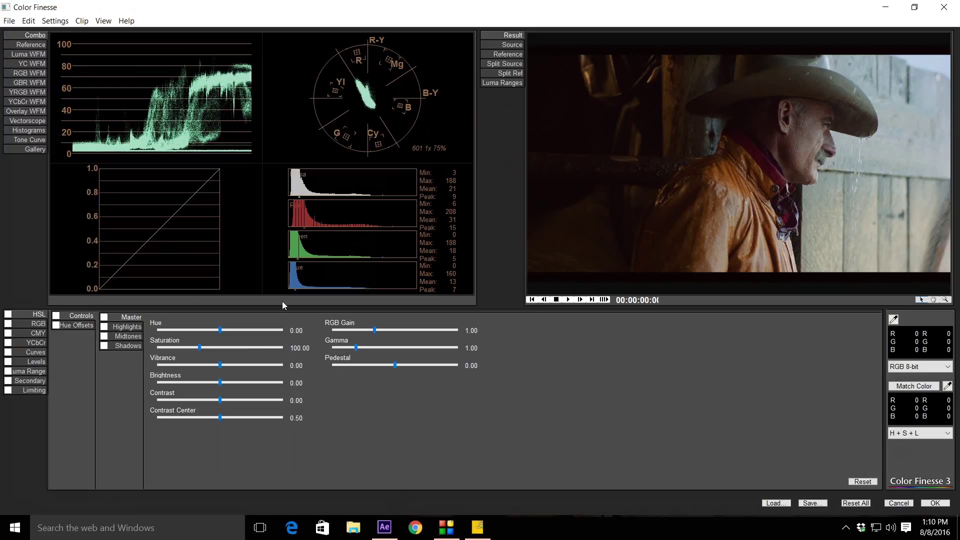
Step: Choose the HSL tonal ranges and set RGB Gain to about 1.29
{"action": "left_click", "coordinate": [104, 318]}
{"action": "left_click", "coordinate": [104, 327]}
{"action": "left_click", "coordinate": [104, 338]}
{"action": "left_click", "coordinate": [105, 346]}
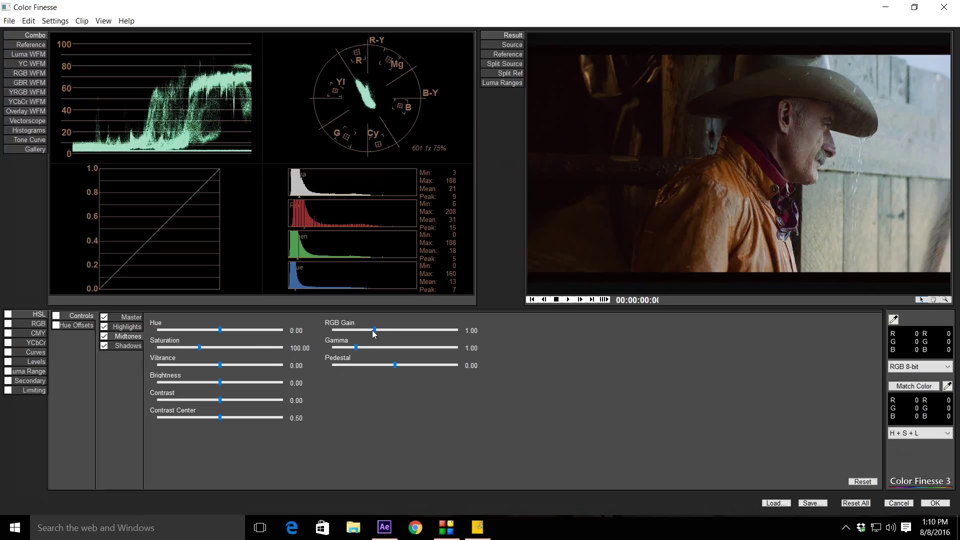
{"action": "left_click_drag", "start_coordinate": [374, 330], "coordinate": [380, 329]}
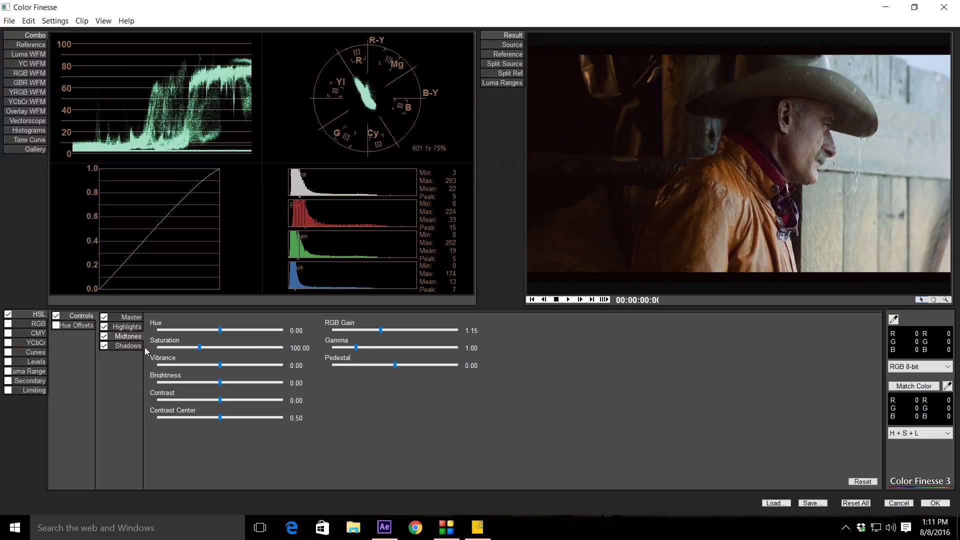
{"action": "left_click", "coordinate": [862, 482]}
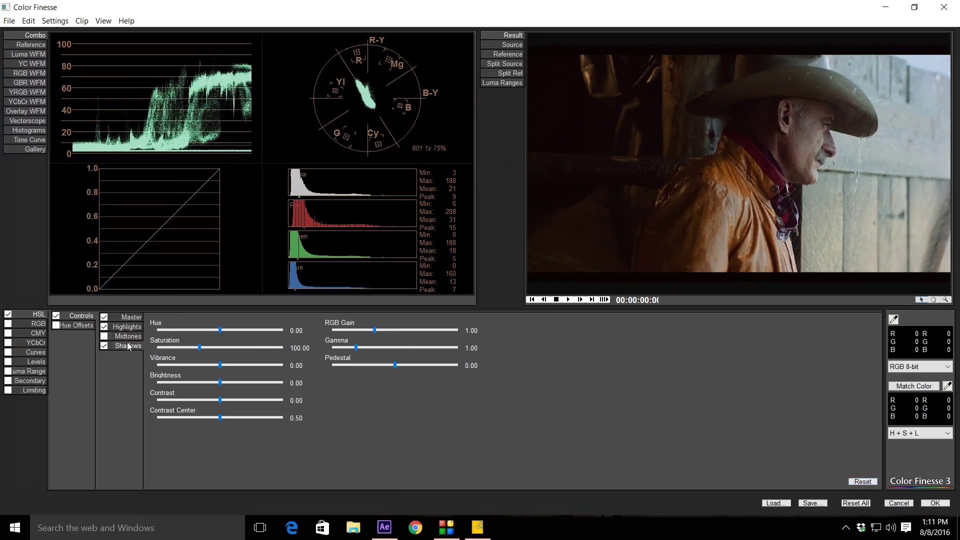
{"action": "left_click_drag", "start_coordinate": [374, 330], "coordinate": [350, 330]}
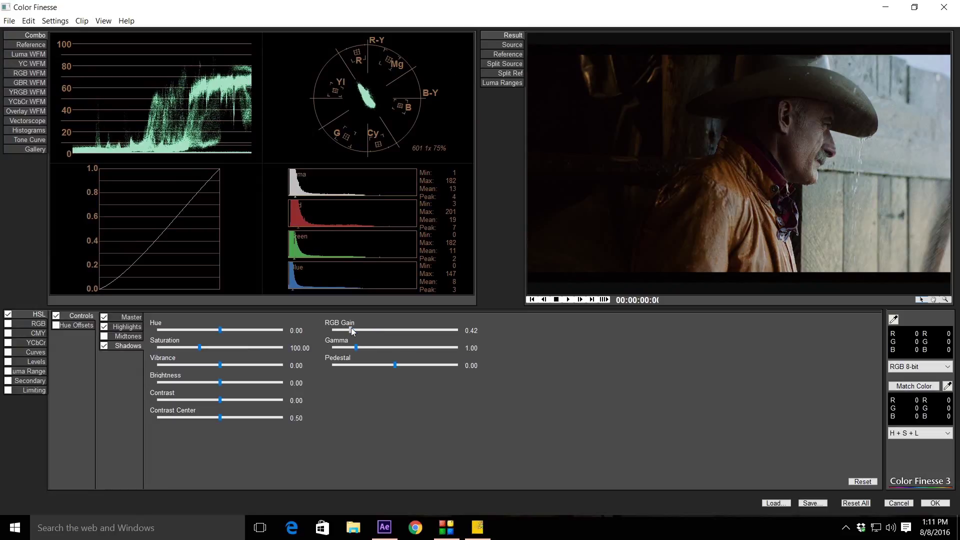
{"action": "left_click_drag", "start_coordinate": [349, 328], "coordinate": [386, 334]}
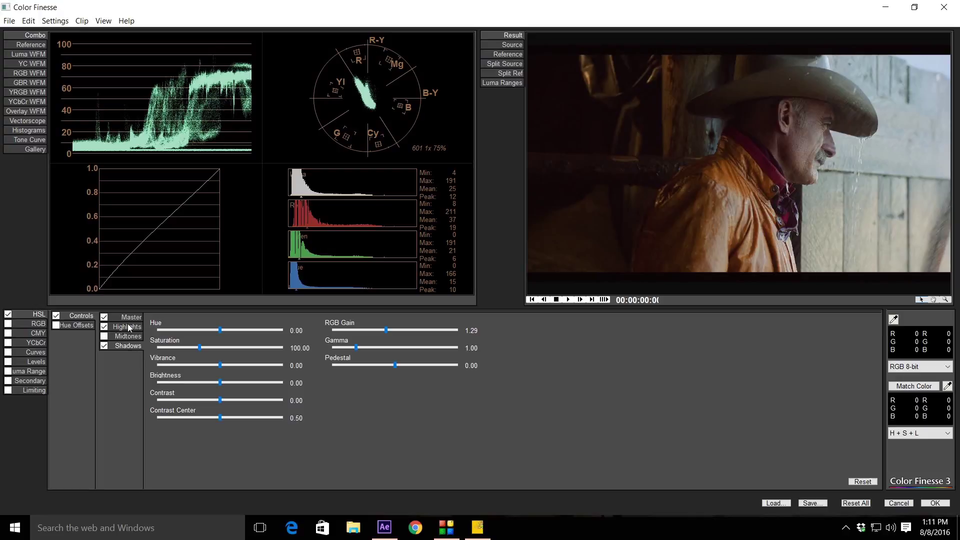
Step: Set HSL saturation to 125 for Master and 50 for Highlights
{"action": "left_click", "coordinate": [296, 347]}
{"action": "type", "text": "125"}
{"action": "left_click", "coordinate": [365, 436]}
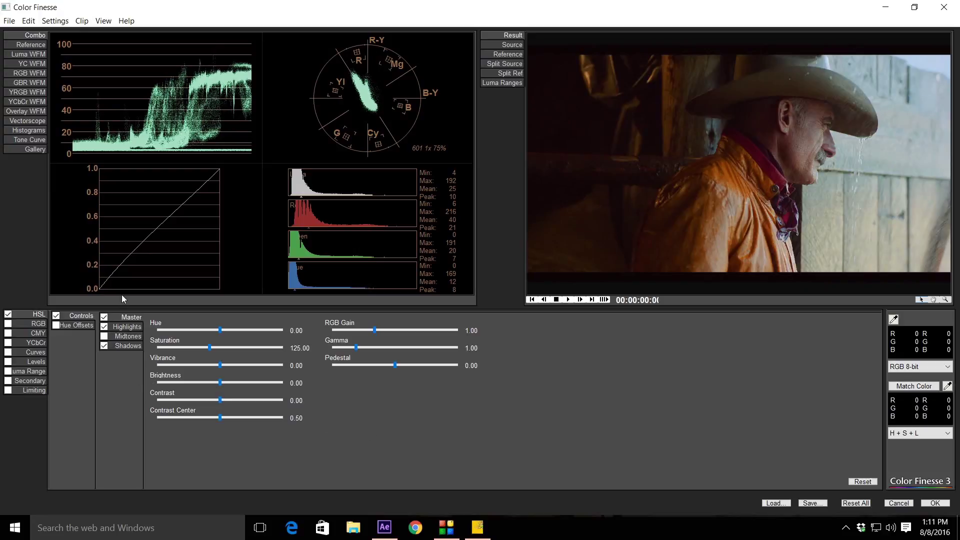
{"action": "left_click", "coordinate": [118, 327]}
{"action": "left_click", "coordinate": [302, 347]}
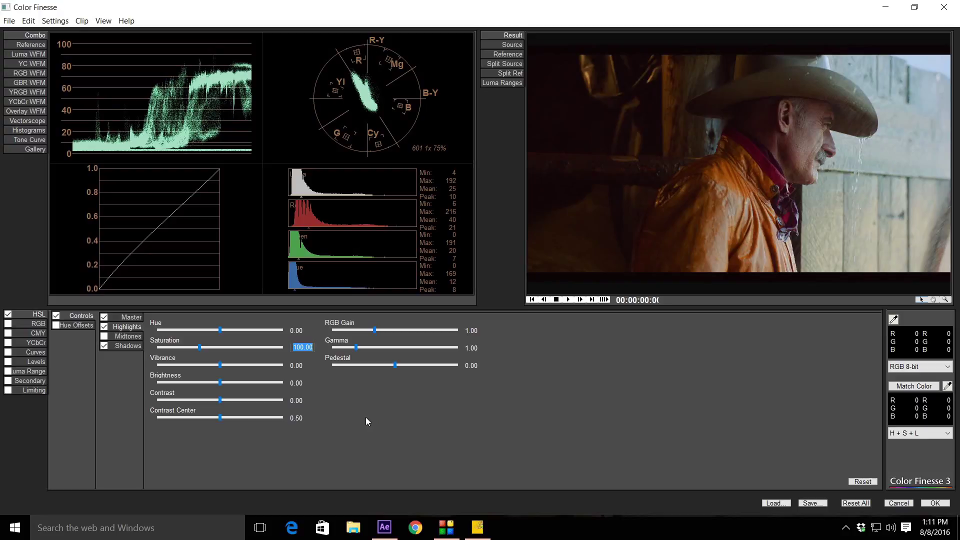
{"action": "type", "text": "50"}
{"action": "left_click", "coordinate": [354, 456]}
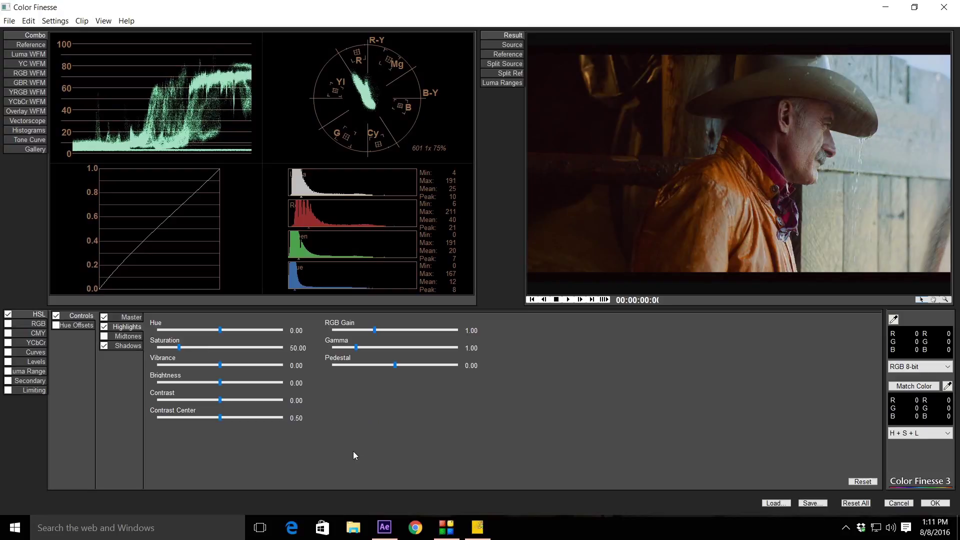
Step: Set HSL saturation to 135 for Midtones and 10 for Shadows
{"action": "left_click", "coordinate": [131, 337]}
{"action": "left_click", "coordinate": [296, 348]}
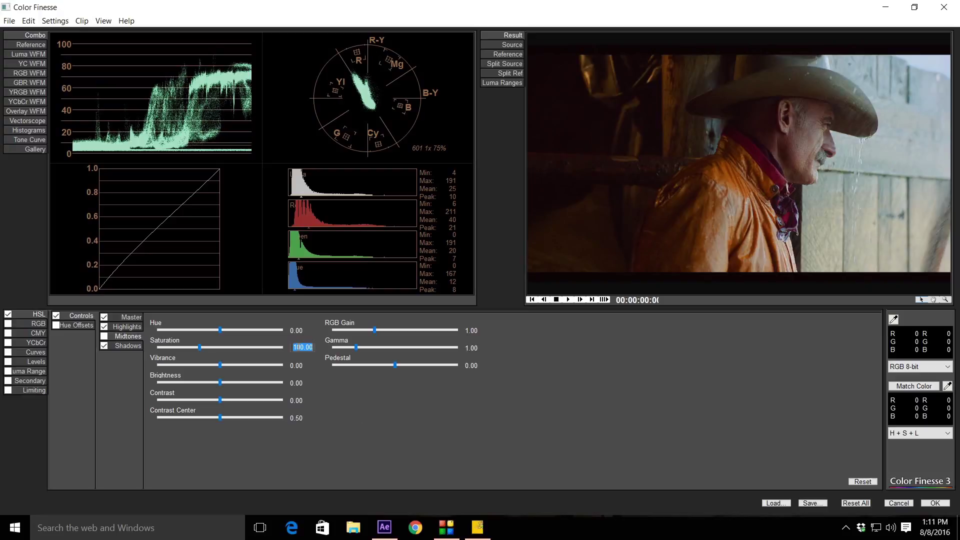
{"action": "type", "text": "135"}
{"action": "key", "text": "Return"}
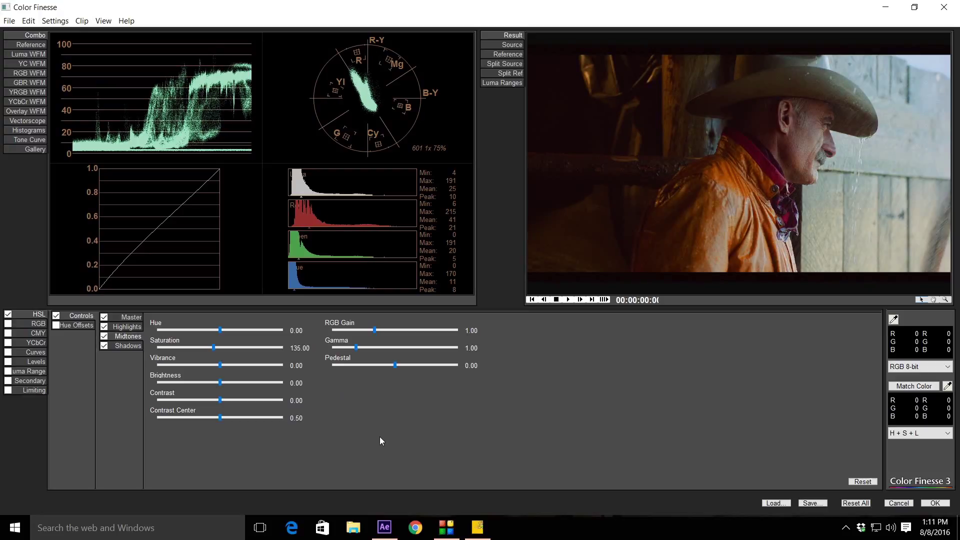
{"action": "left_click", "coordinate": [125, 346]}
{"action": "left_click", "coordinate": [296, 349]}
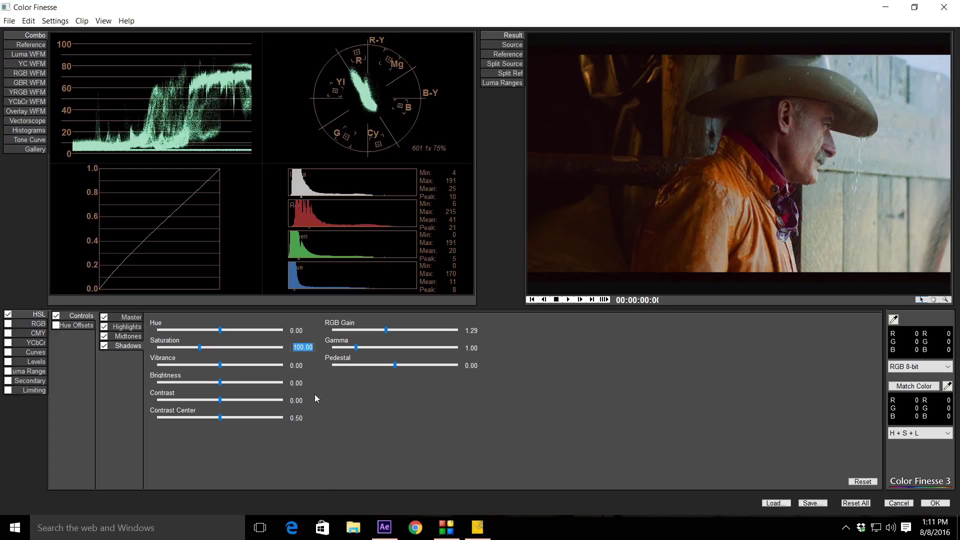
{"action": "type", "text": "10"}
{"action": "key", "text": "Return"}
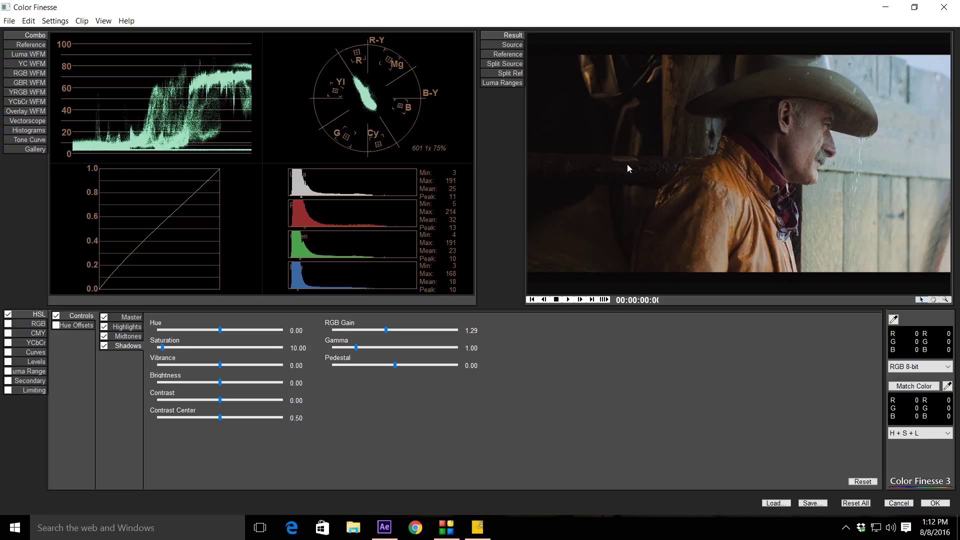
Step: Give the master range contrast 10.20 and saturation 130, then apply the Color Finesse grade
{"action": "left_click", "coordinate": [131, 317]}
{"action": "left_click_drag", "start_coordinate": [220, 401], "coordinate": [226, 402]}
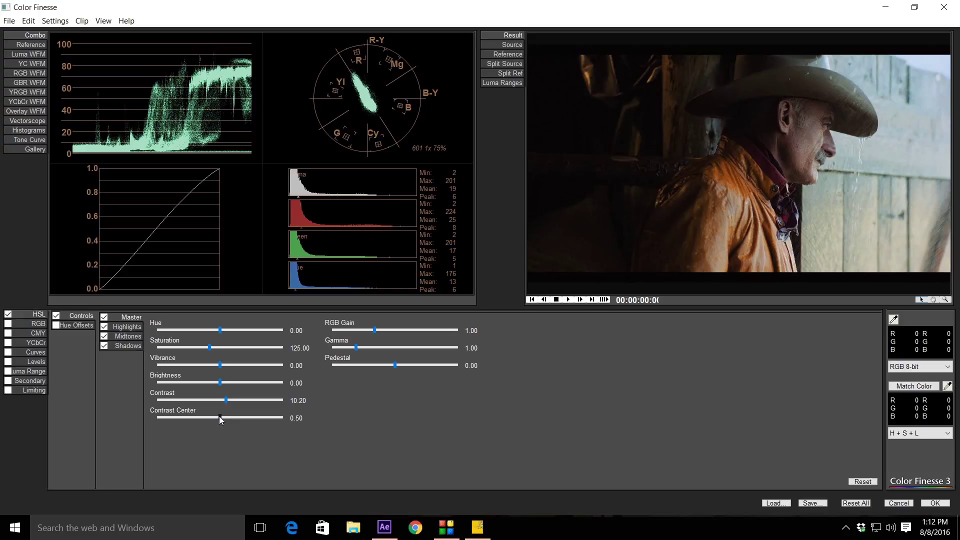
{"action": "left_click_drag", "start_coordinate": [219, 416], "coordinate": [220, 416]}
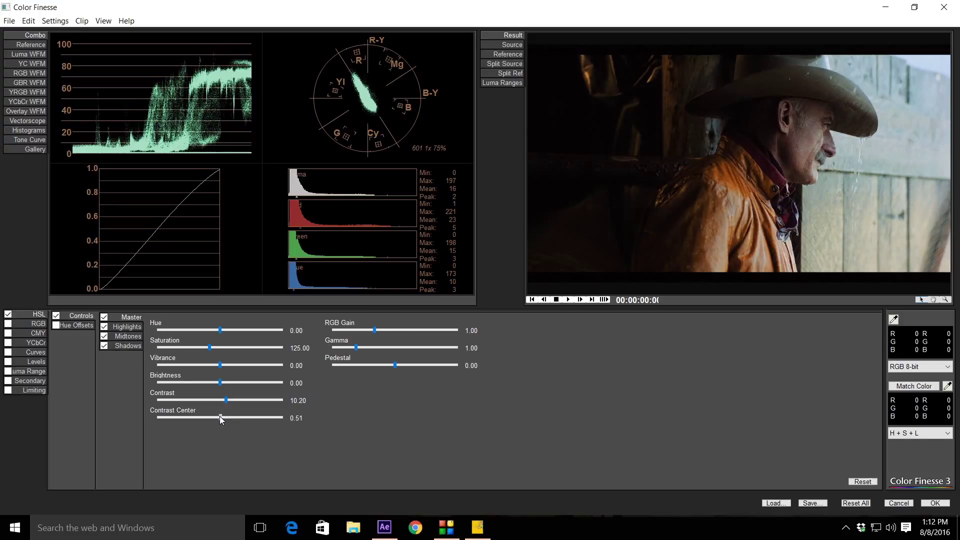
{"action": "left_click_drag", "start_coordinate": [220, 416], "coordinate": [218, 416]}
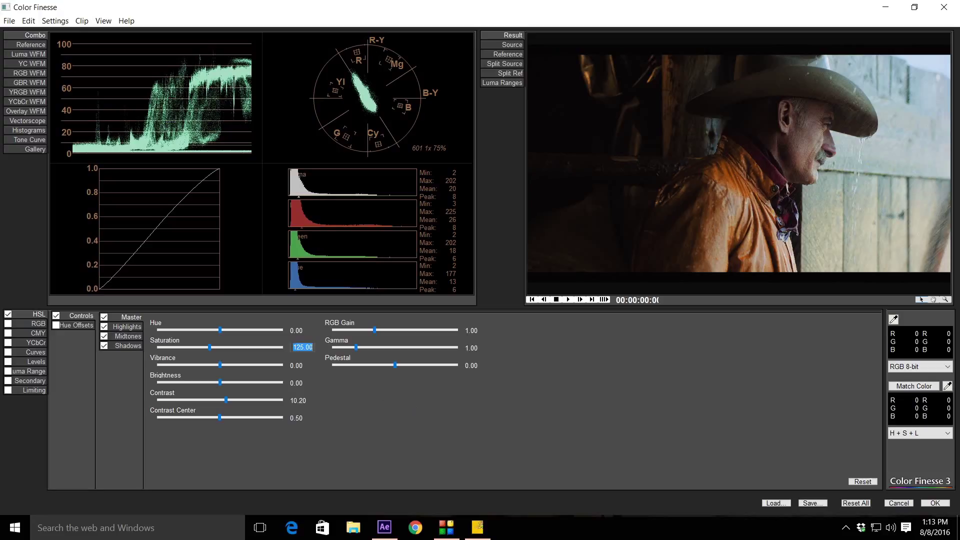
{"action": "type", "text": "130"}
{"action": "key", "text": "Return"}
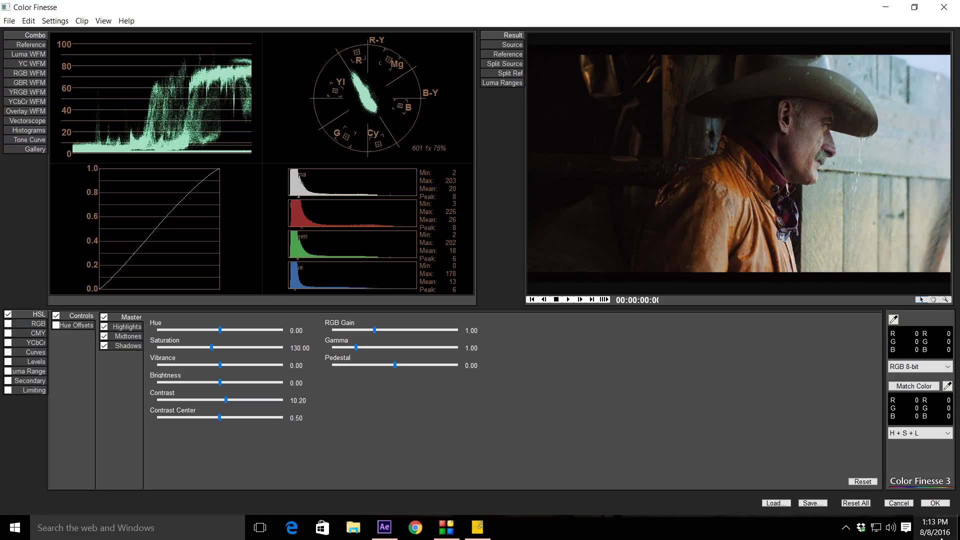
{"action": "left_click", "coordinate": [936, 503]}
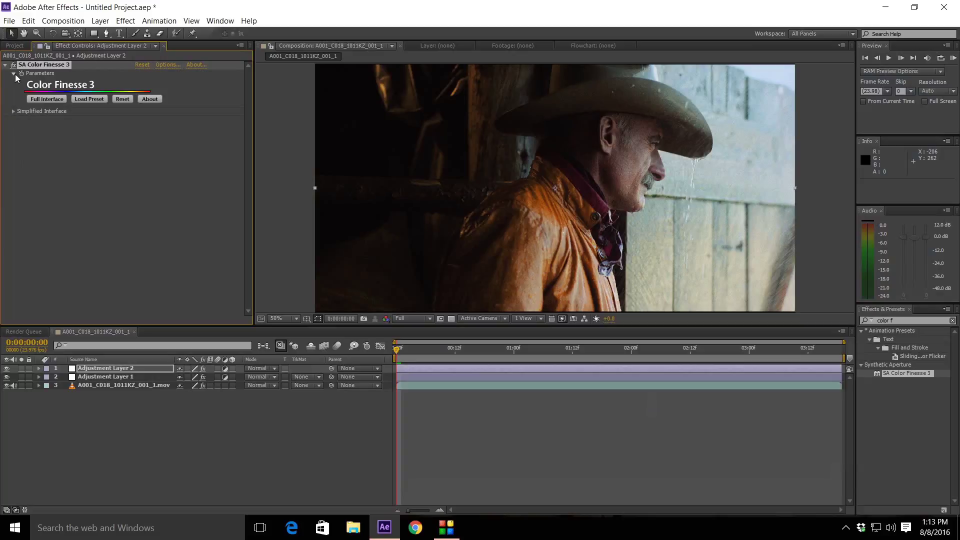
Step: Collapse SA Color Finesse 3 and clear the old text from the Effects & Presets search
{"action": "left_click", "coordinate": [5, 65]}
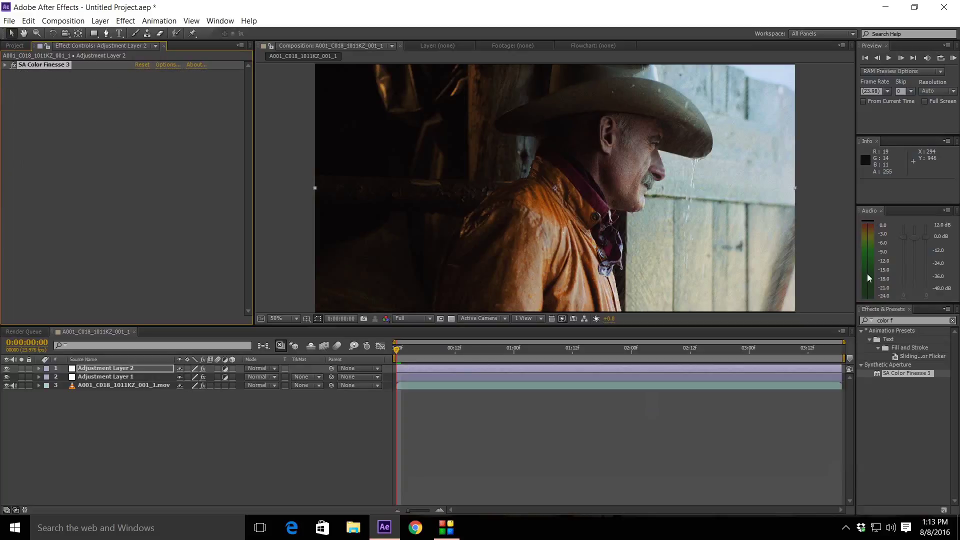
{"action": "left_click", "coordinate": [903, 320]}
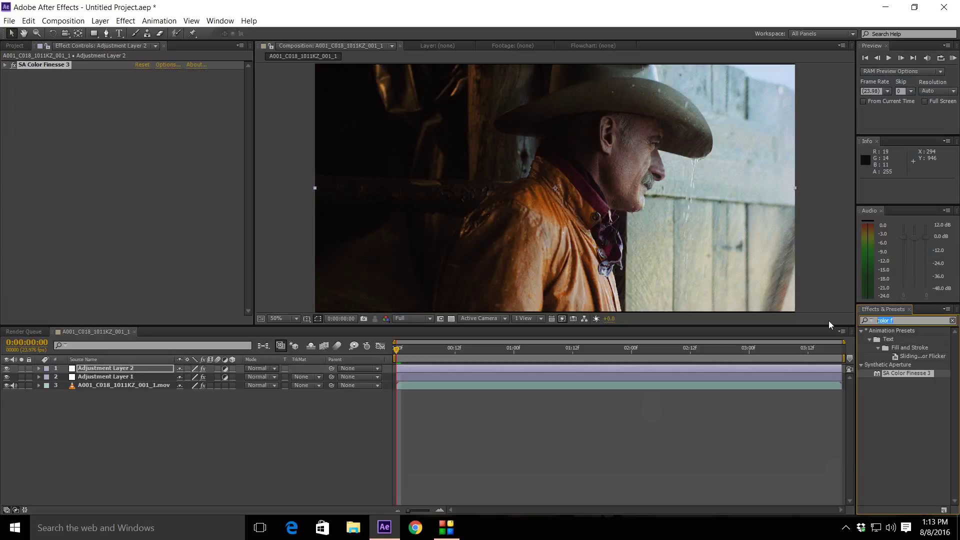
{"action": "key", "text": "BackSpace"}
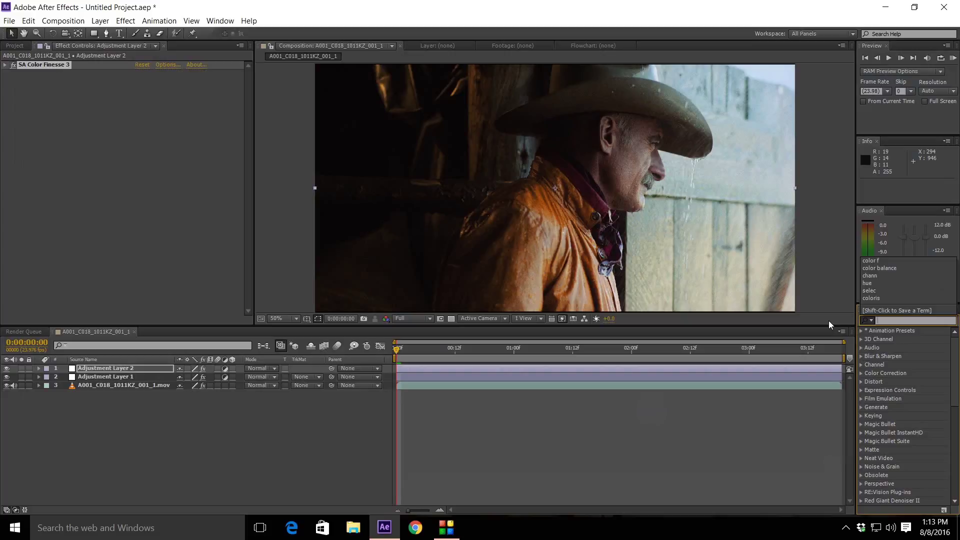
{"action": "key", "text": "Escape"}
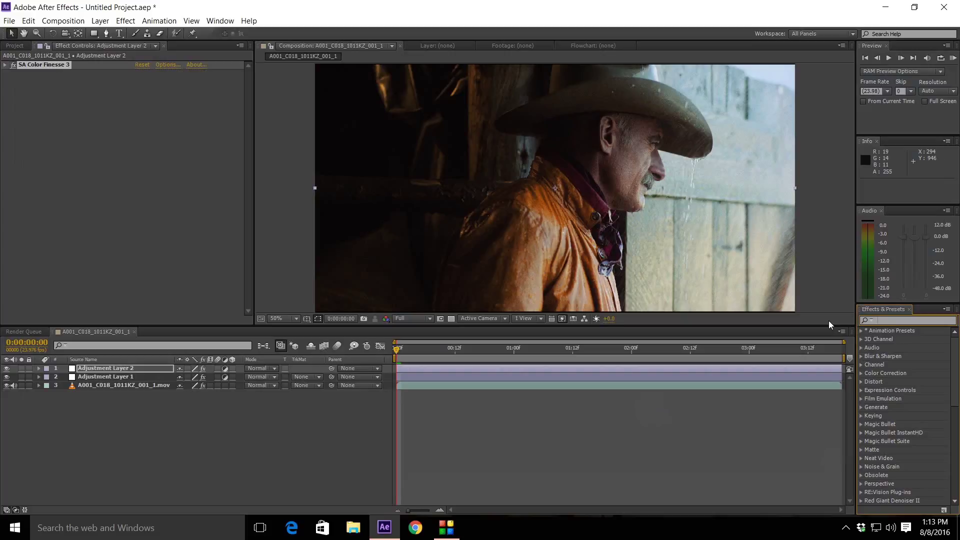
{"action": "left_click", "coordinate": [910, 319]}
Step: Apply Colorista III to Adjustment Layer 2, pushing shadows toward blue and highlights toward yellow-green
{"action": "left_click", "coordinate": [861, 424]}
{"action": "left_click_drag", "start_coordinate": [905, 433], "coordinate": [731, 369]}
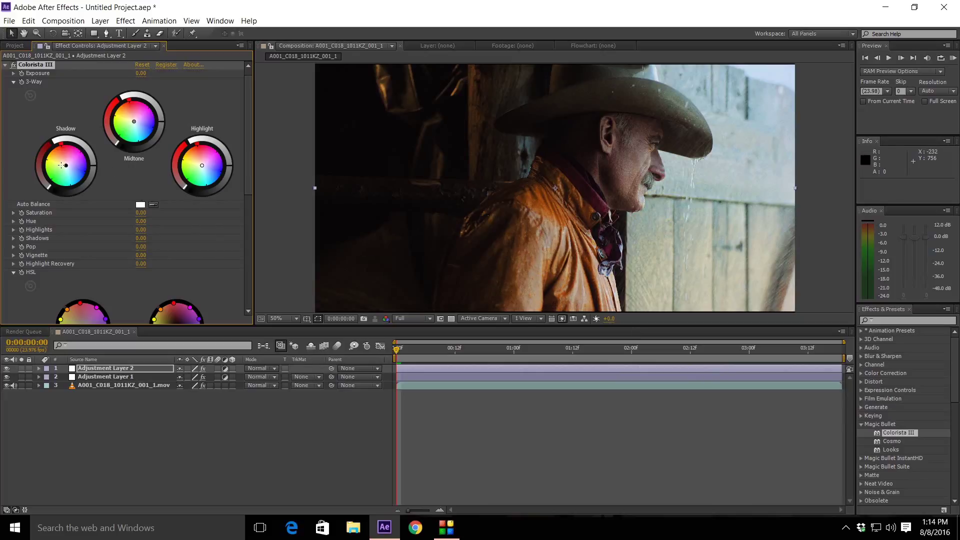
{"action": "left_click_drag", "start_coordinate": [65, 165], "coordinate": [67, 166]}
{"action": "left_click_drag", "start_coordinate": [203, 165], "coordinate": [201, 165]}
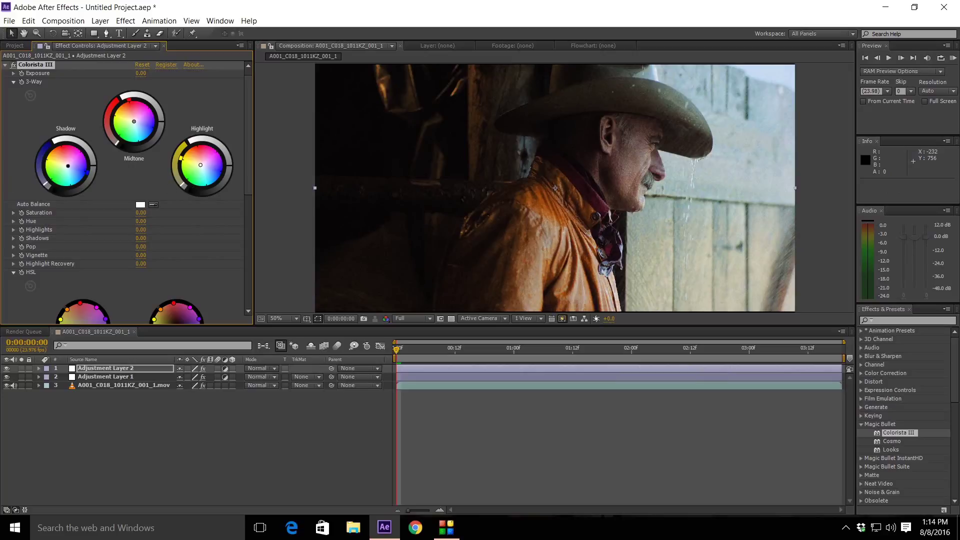
{"action": "left_click_drag", "start_coordinate": [41, 184], "coordinate": [43, 182]}
{"action": "left_click_drag", "start_coordinate": [179, 184], "coordinate": [177, 182]}
{"action": "left_click", "coordinate": [3, 65]}
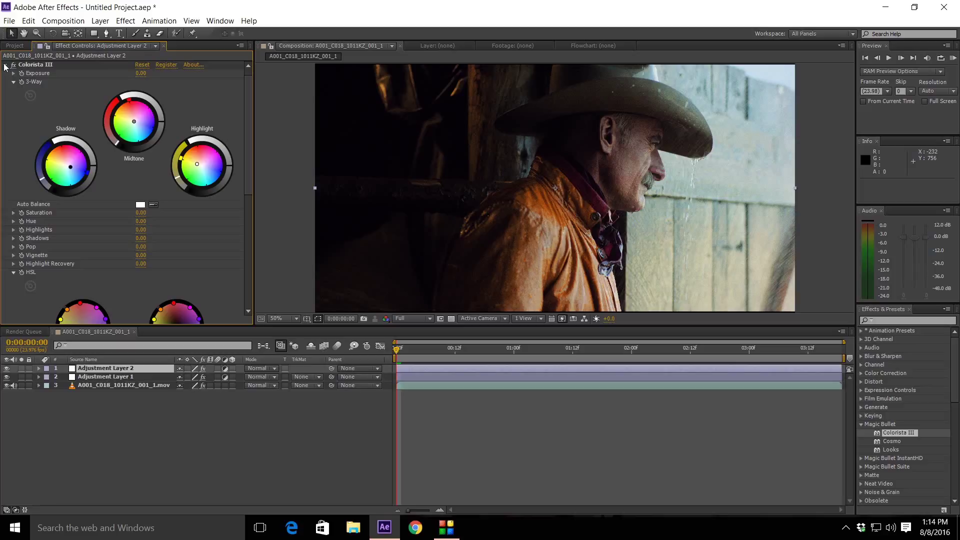
{"action": "left_click", "coordinate": [5, 65]}
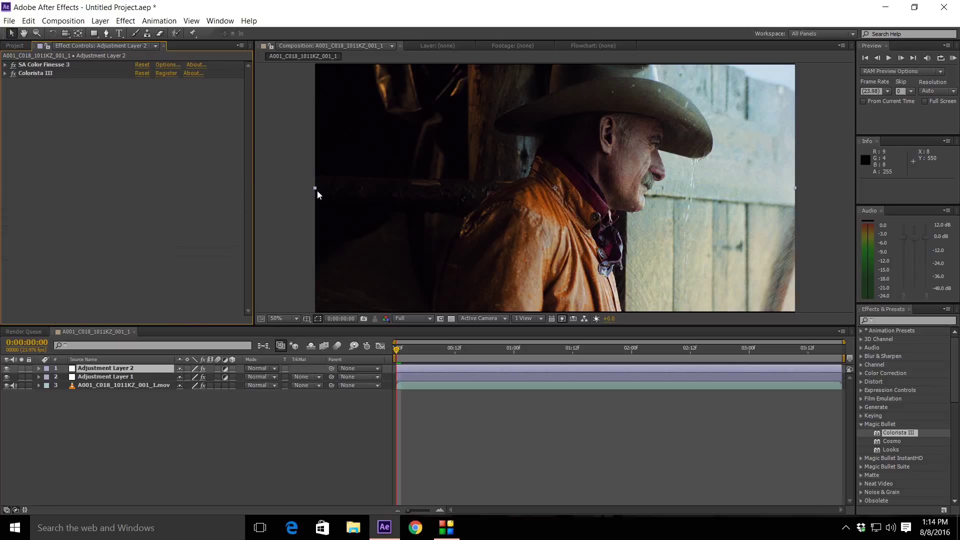
{"action": "left_click", "coordinate": [896, 320]}
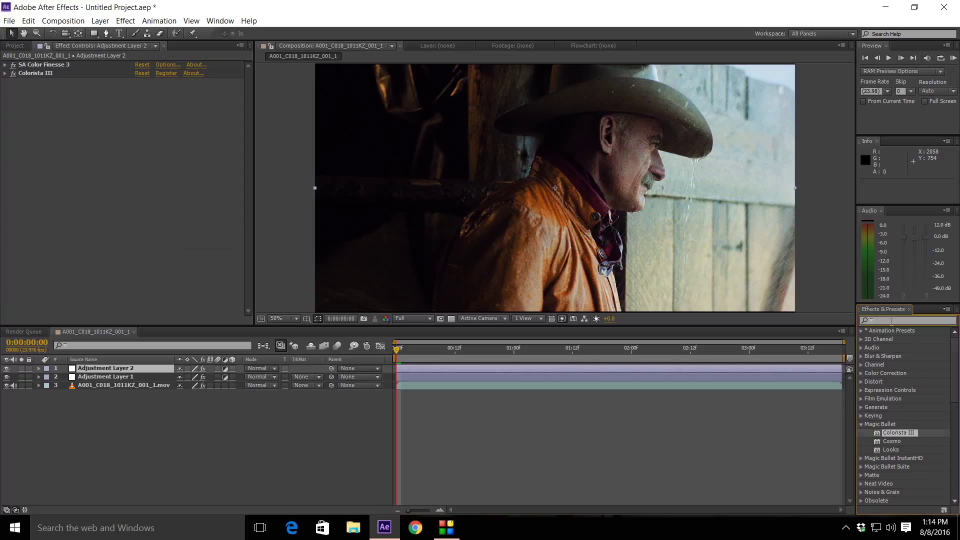
Step: Search 'selective' and apply Selective Color to Adjustment Layer 2, keeping Colors on Reds
{"action": "type", "text": "selective"}
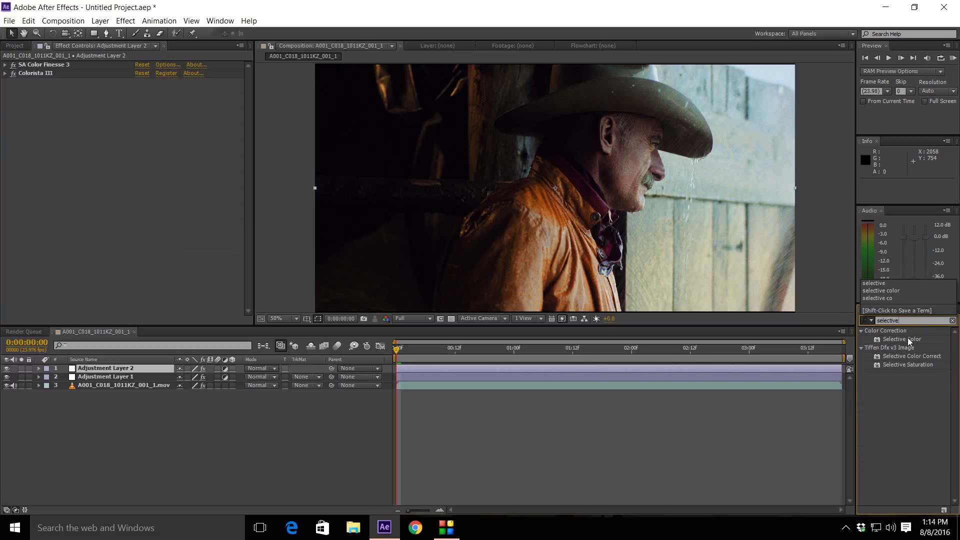
{"action": "left_click_drag", "start_coordinate": [907, 338], "coordinate": [731, 367]}
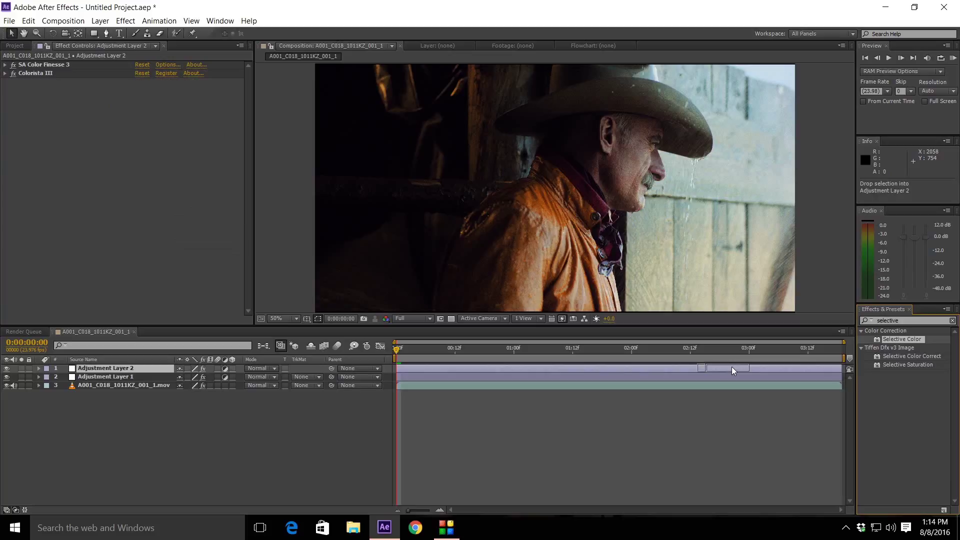
{"action": "left_click_drag", "start_coordinate": [731, 367], "coordinate": [730, 367]}
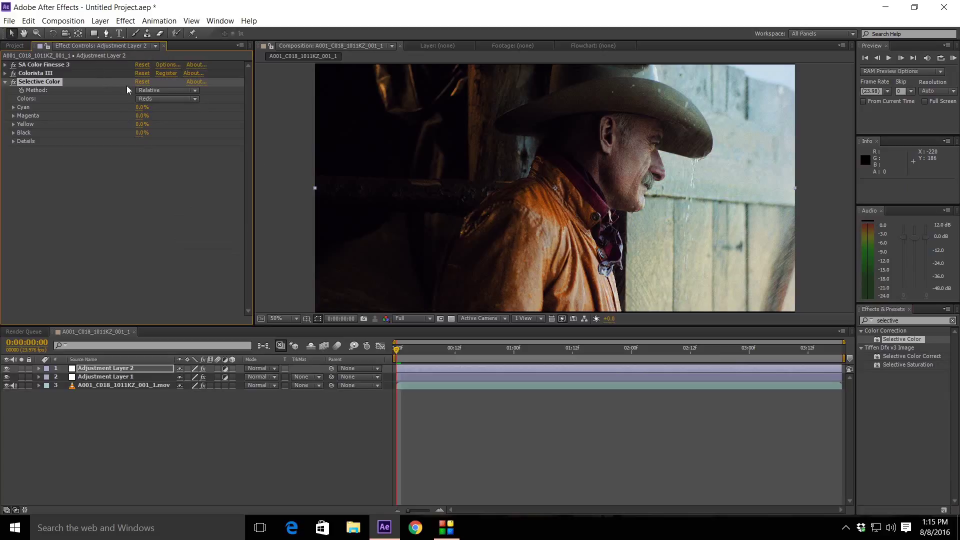
{"action": "left_click", "coordinate": [185, 100]}
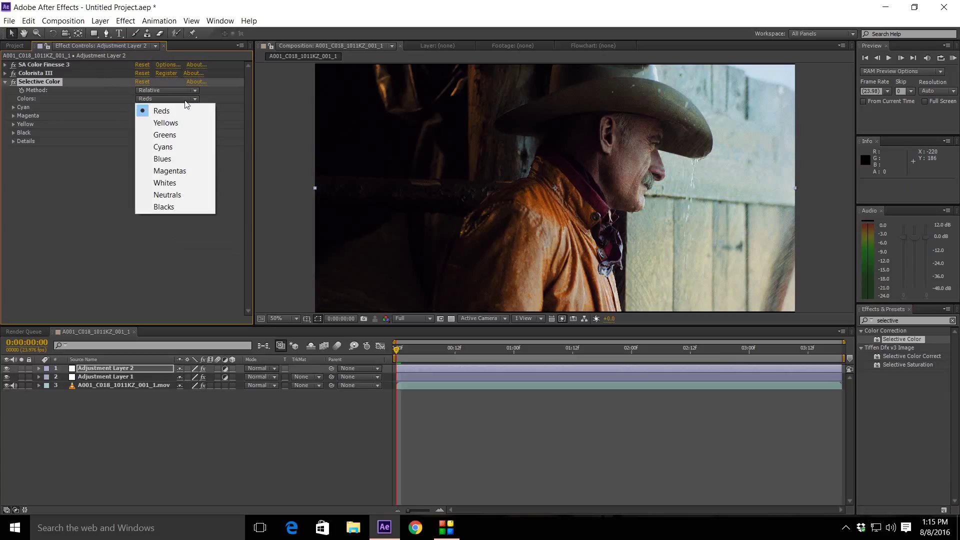
{"action": "left_click", "coordinate": [136, 147]}
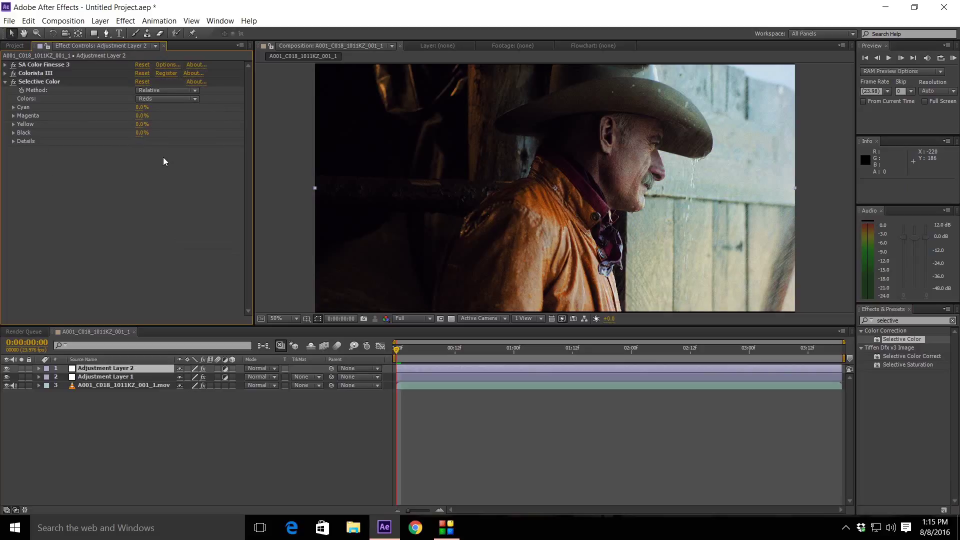
{"action": "left_click", "coordinate": [156, 91]}
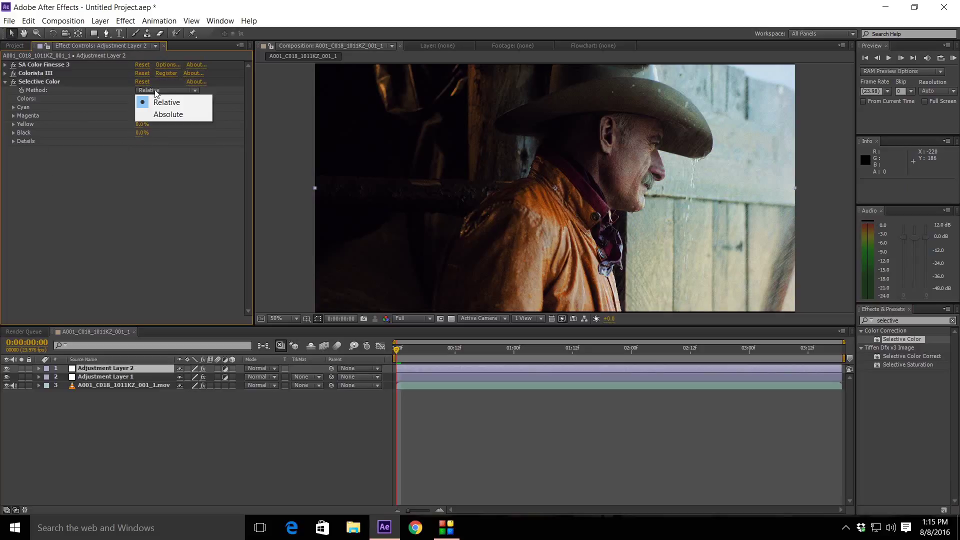
Step: Keep the Relative method and lower the Black slider slightly for the Blacks range
{"action": "left_click", "coordinate": [76, 230]}
{"action": "left_click", "coordinate": [176, 99]}
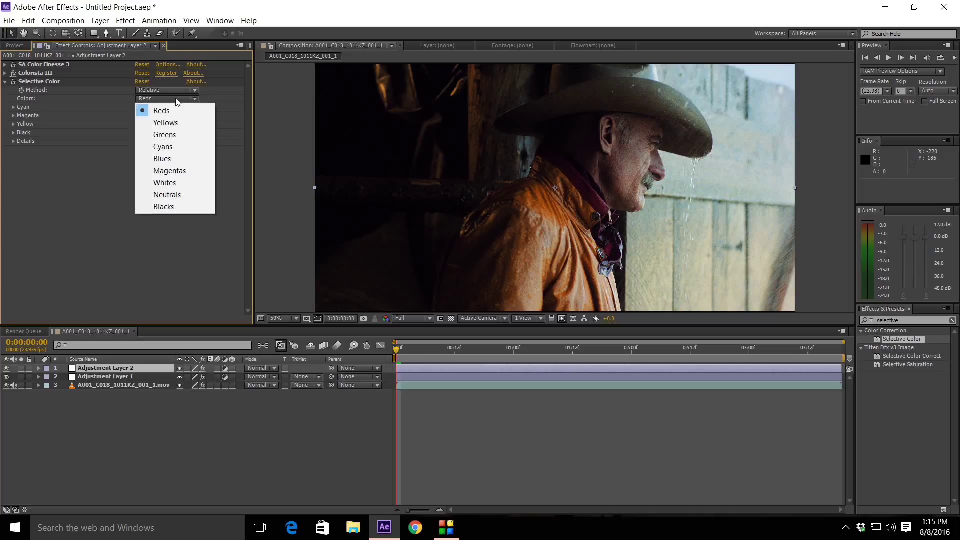
{"action": "left_click", "coordinate": [194, 210]}
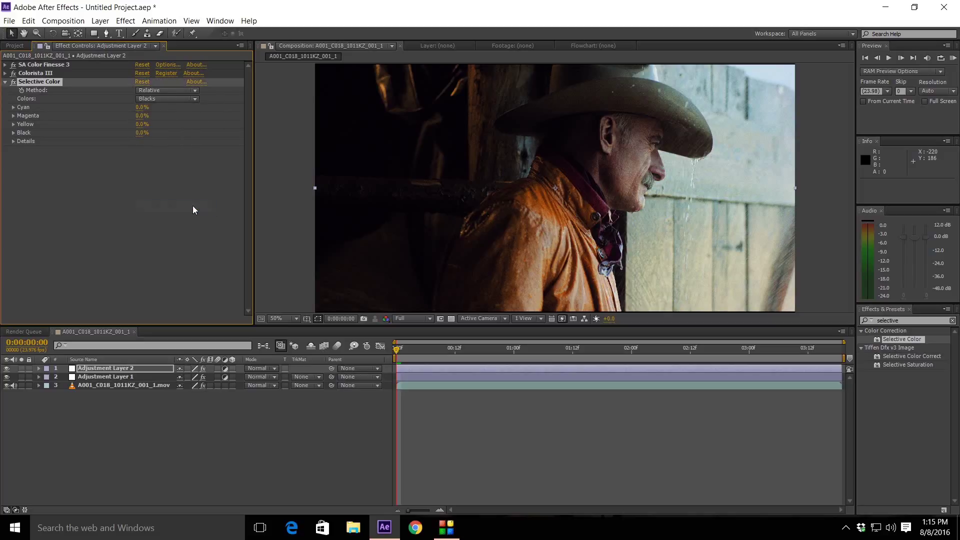
{"action": "left_click", "coordinate": [12, 142]}
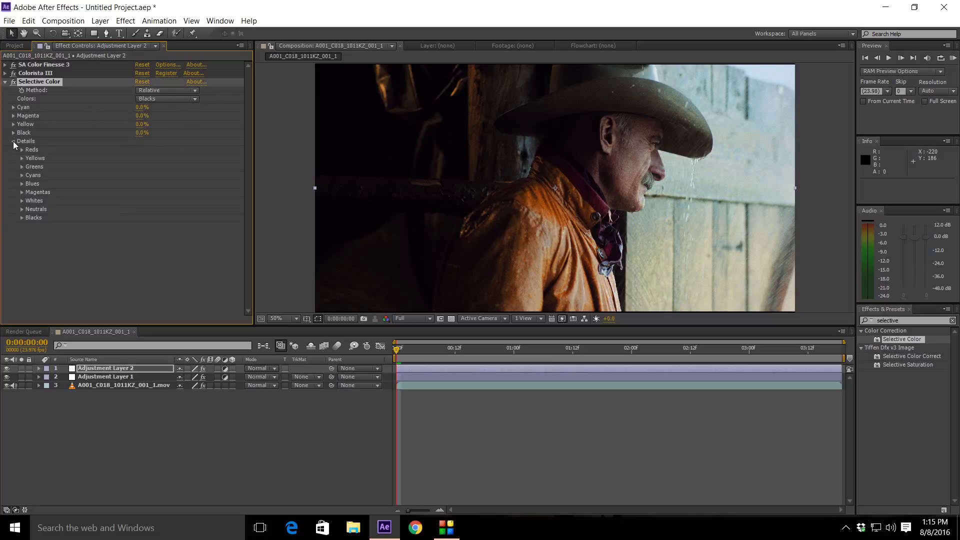
{"action": "left_click", "coordinate": [13, 141]}
{"action": "left_click", "coordinate": [13, 133]}
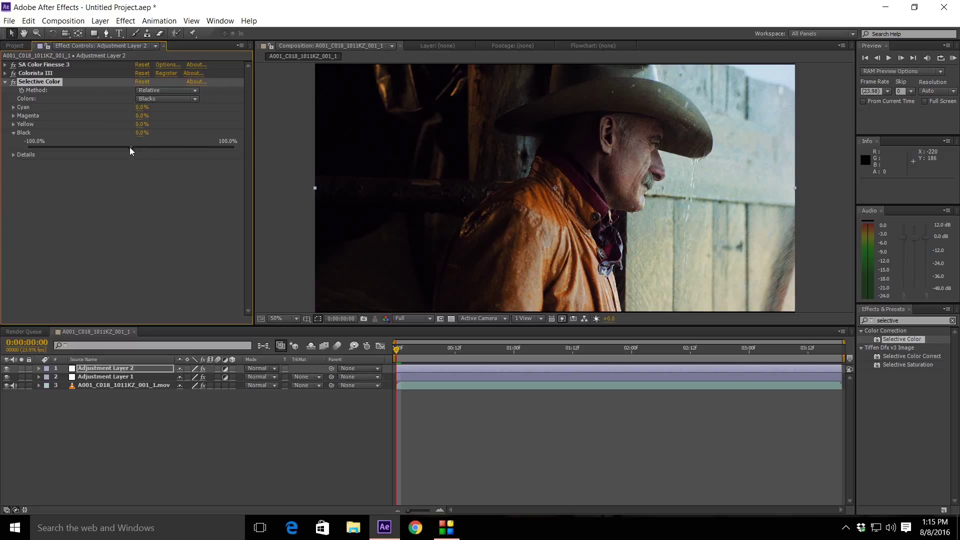
{"action": "left_click_drag", "start_coordinate": [130, 147], "coordinate": [129, 148]}
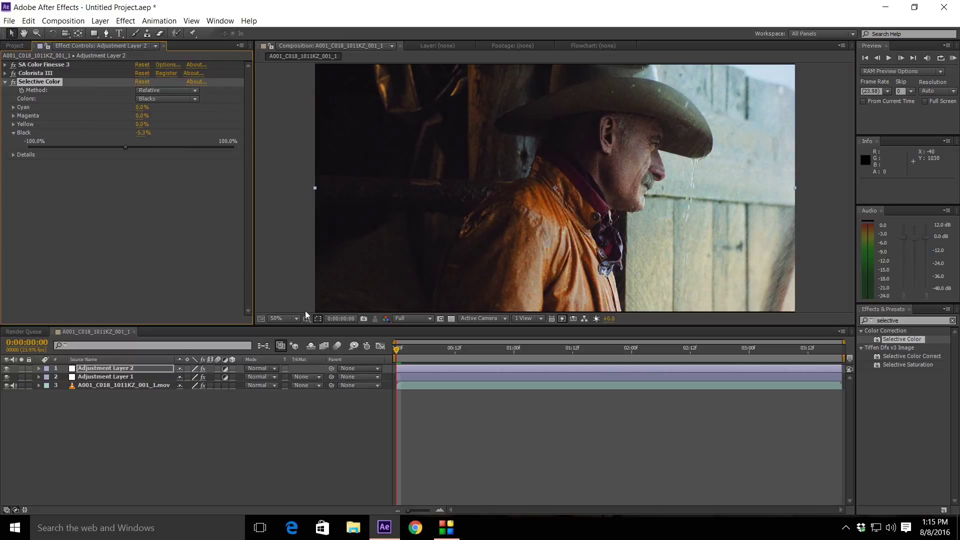
{"action": "left_click", "coordinate": [14, 132]}
Step: Switch Colors to Neutrals and raise their Black value to 8.3%
{"action": "left_click", "coordinate": [176, 98]}
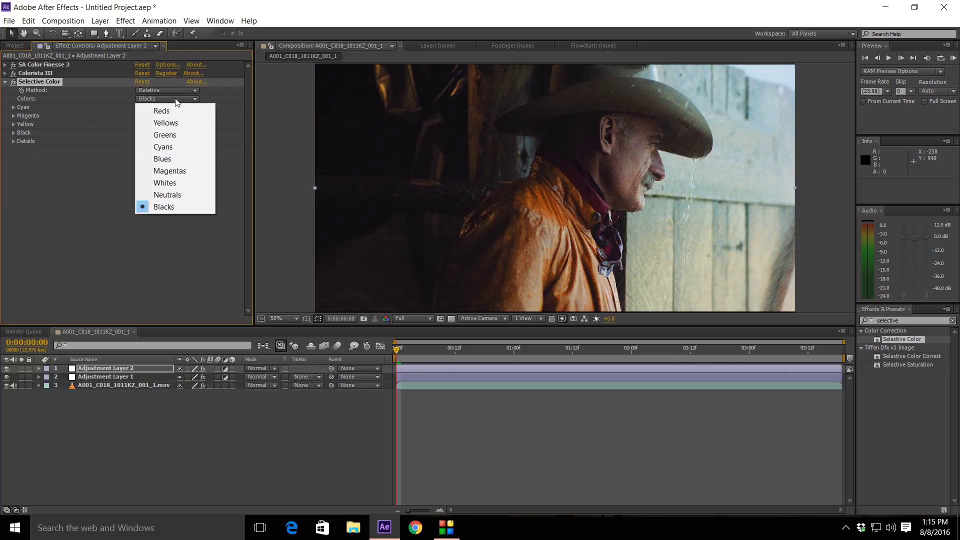
{"action": "left_click", "coordinate": [188, 194]}
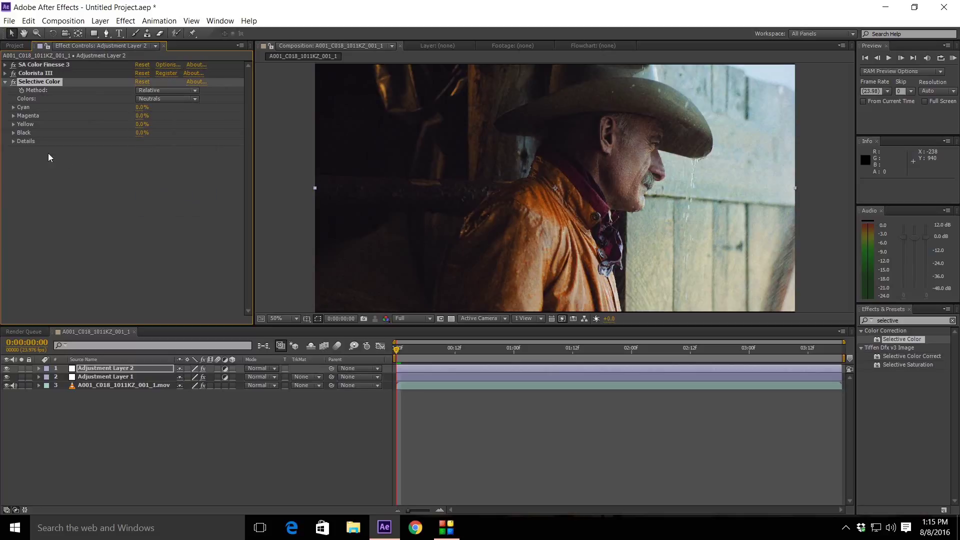
{"action": "left_click", "coordinate": [14, 132]}
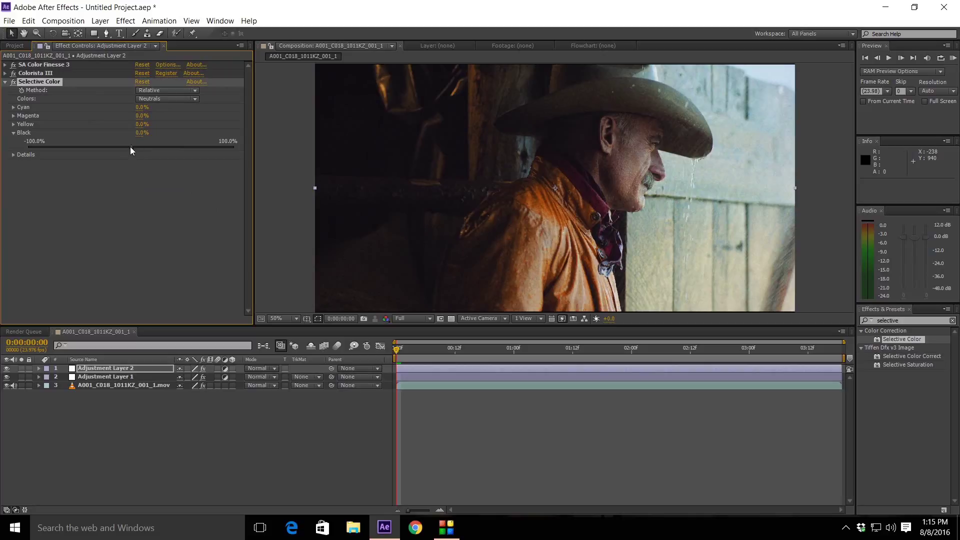
{"action": "left_click_drag", "start_coordinate": [130, 147], "coordinate": [131, 147]}
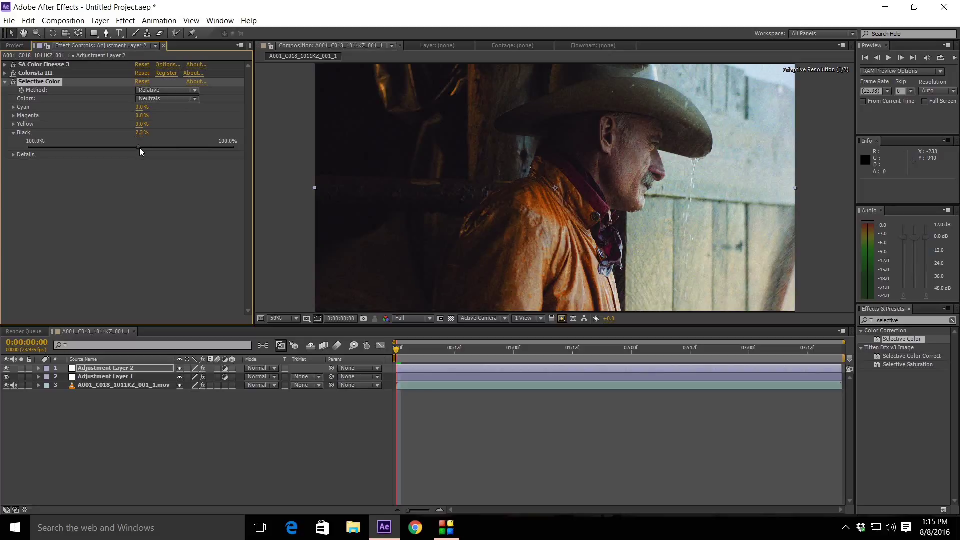
{"action": "left_click_drag", "start_coordinate": [140, 148], "coordinate": [140, 148]}
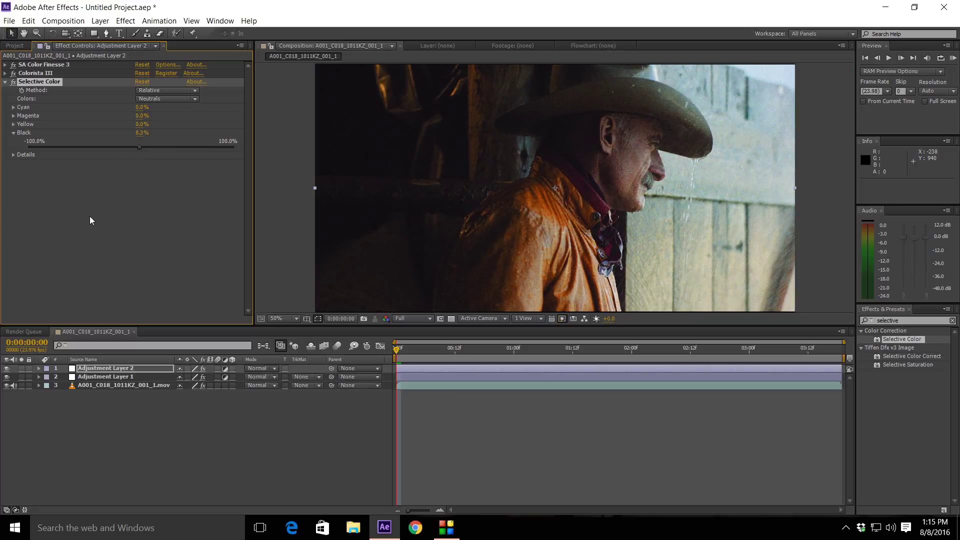
{"action": "left_click", "coordinate": [5, 82]}
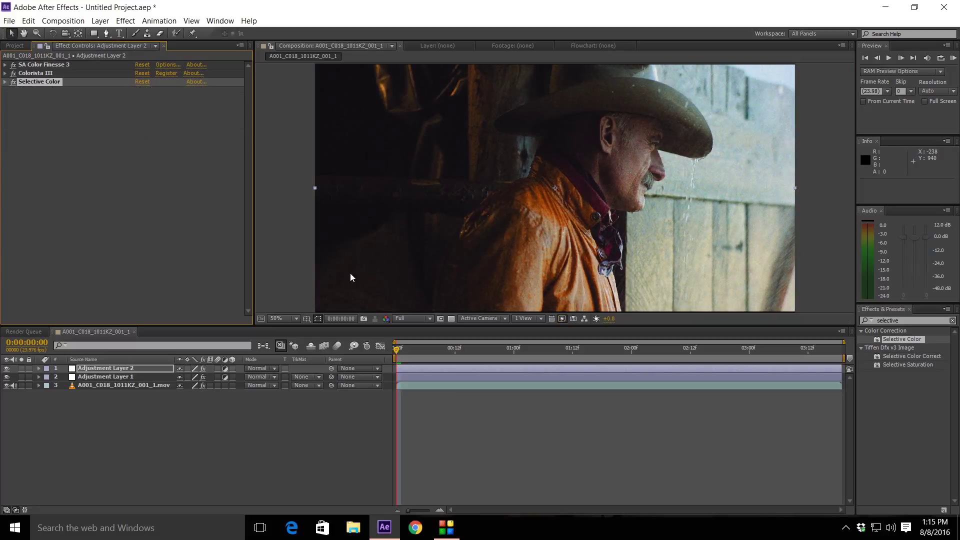
Step: Set Grain to 0% in FilmConvert Pro 2's Film Settings on the .mov footage layer
{"action": "left_click", "coordinate": [423, 385]}
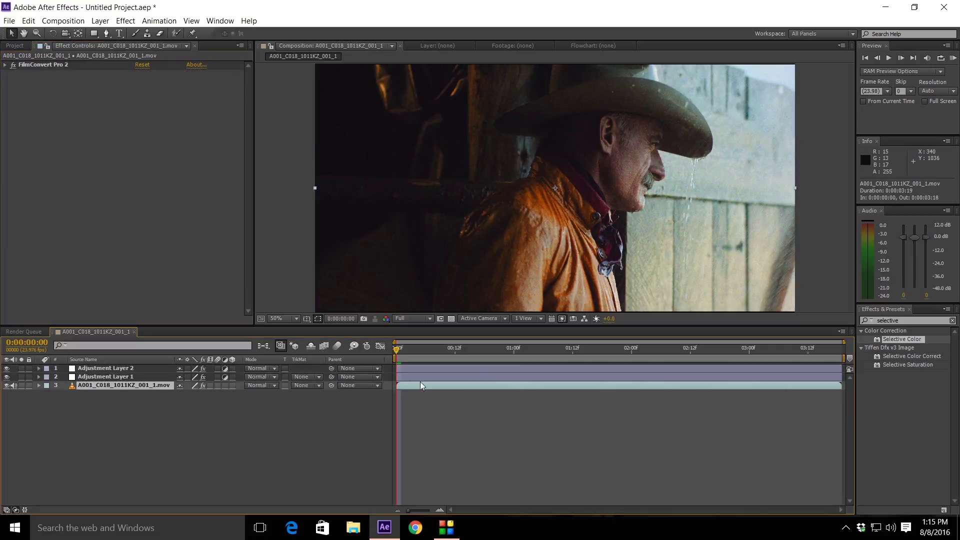
{"action": "left_click", "coordinate": [5, 65]}
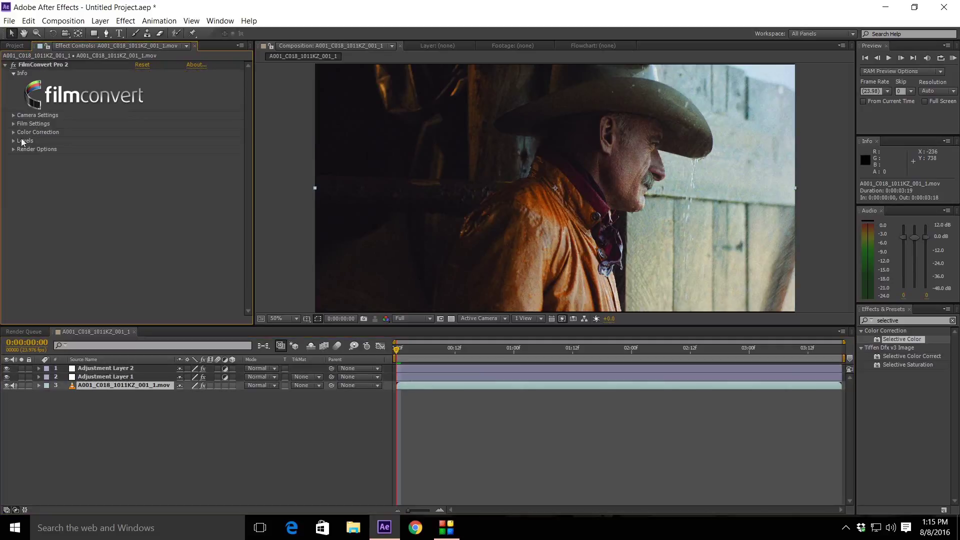
{"action": "left_click", "coordinate": [14, 123]}
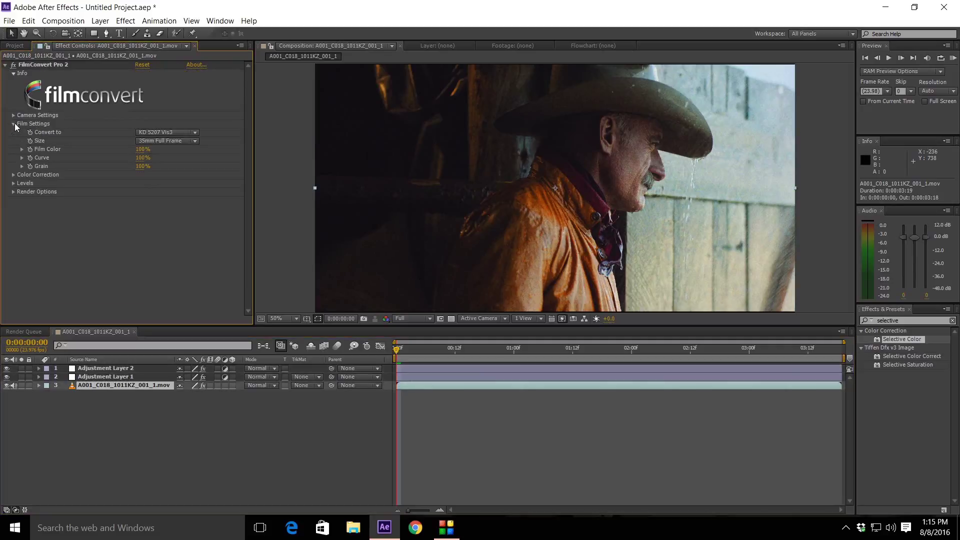
{"action": "left_click", "coordinate": [141, 166]}
{"action": "type", "text": "0"}
{"action": "left_click", "coordinate": [129, 253]}
{"action": "left_click", "coordinate": [13, 123]}
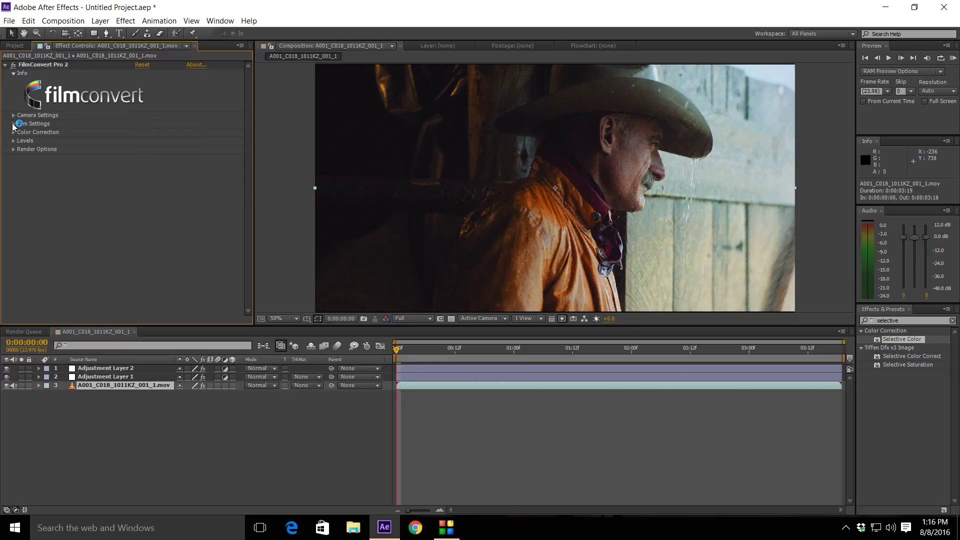
{"action": "left_click", "coordinate": [5, 65]}
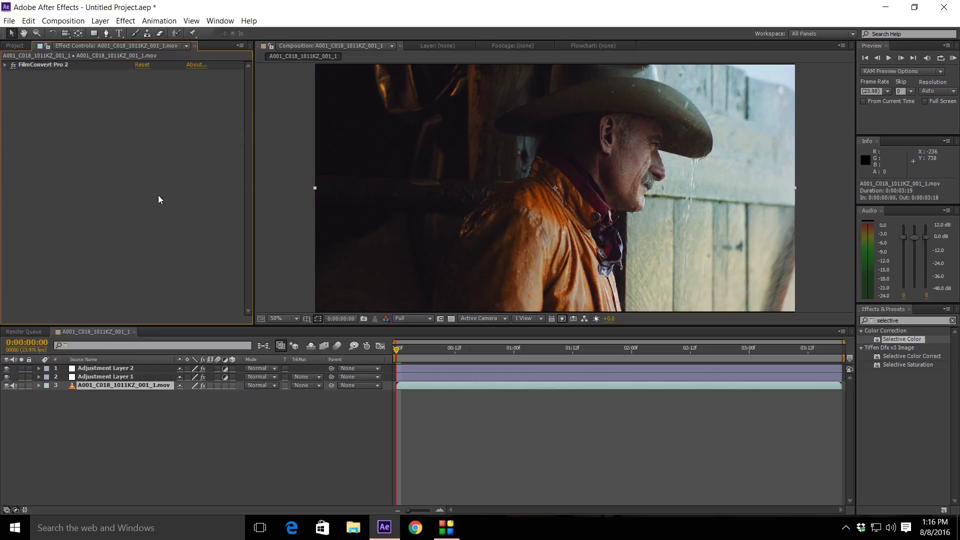
Step: Search 'add gr' and apply Add Grain to Adjustment Layer 2 with Viewing Mode Final Output
{"action": "left_click", "coordinate": [528, 368]}
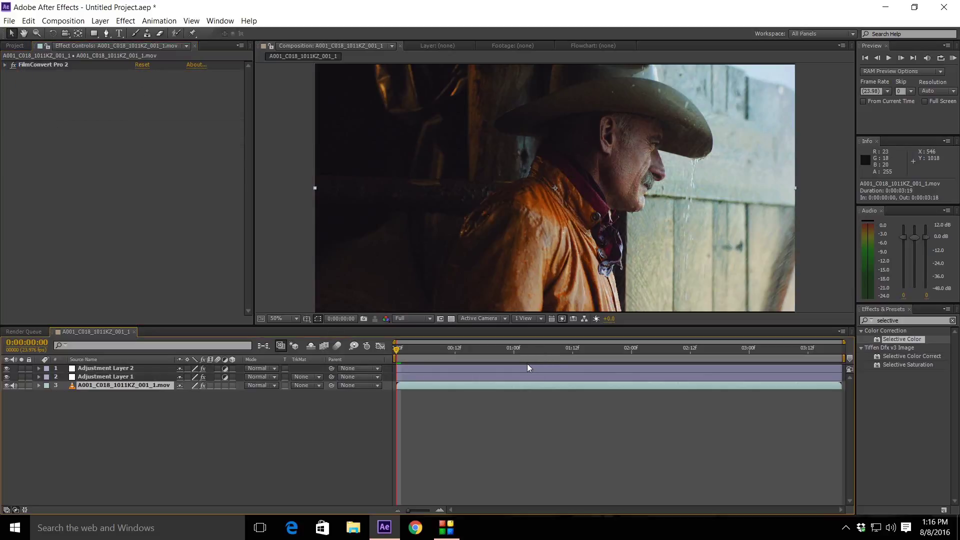
{"action": "left_click", "coordinate": [925, 320]}
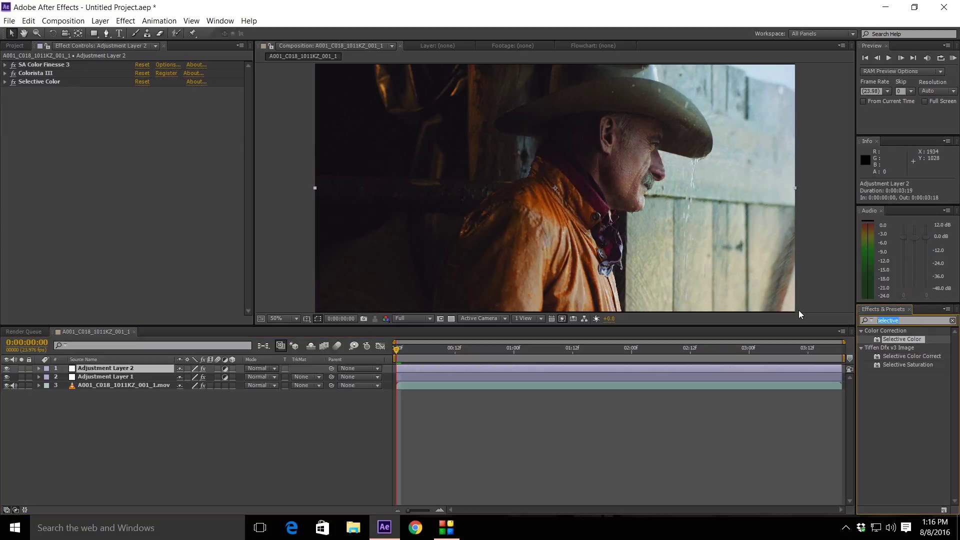
{"action": "key", "text": "BackSpace"}
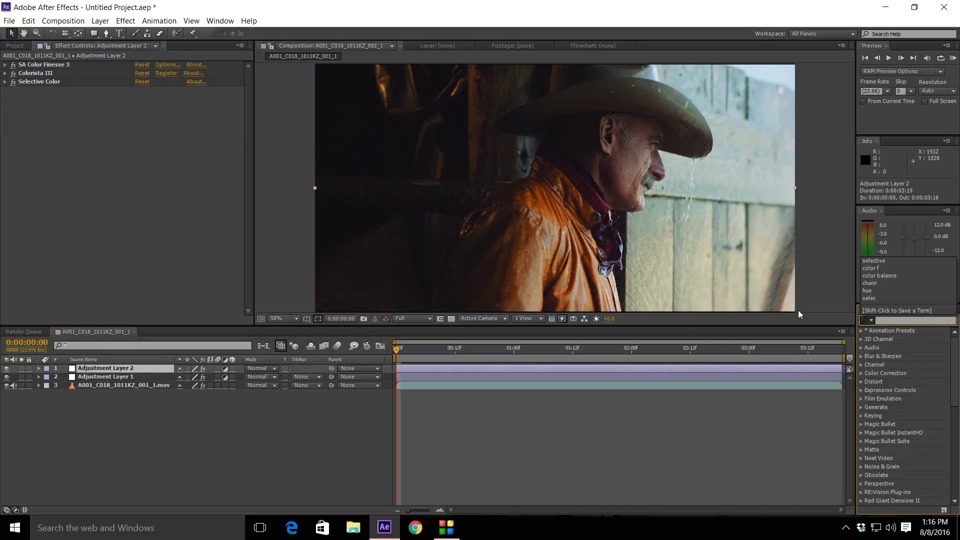
{"action": "type", "text": "add gr"}
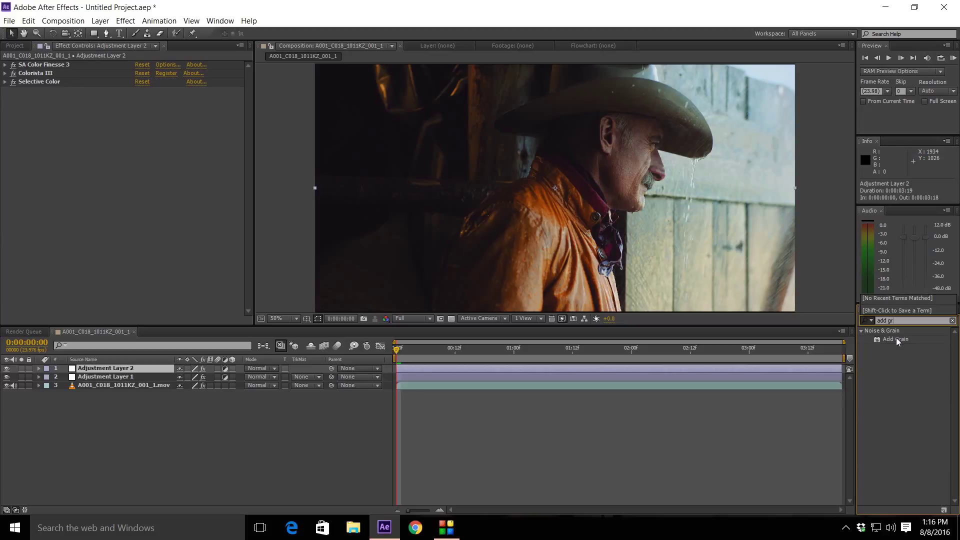
{"action": "left_click_drag", "start_coordinate": [896, 339], "coordinate": [707, 367]}
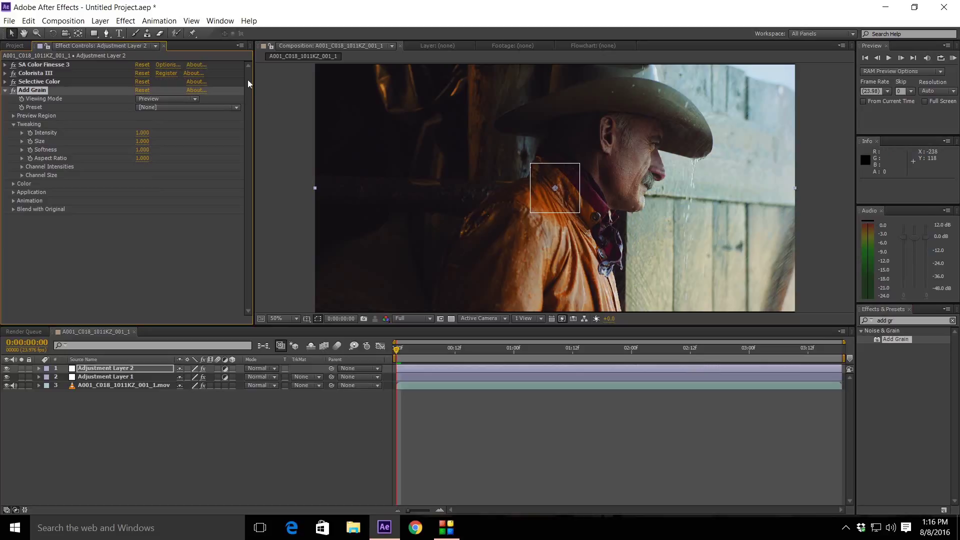
{"action": "left_click", "coordinate": [184, 98]}
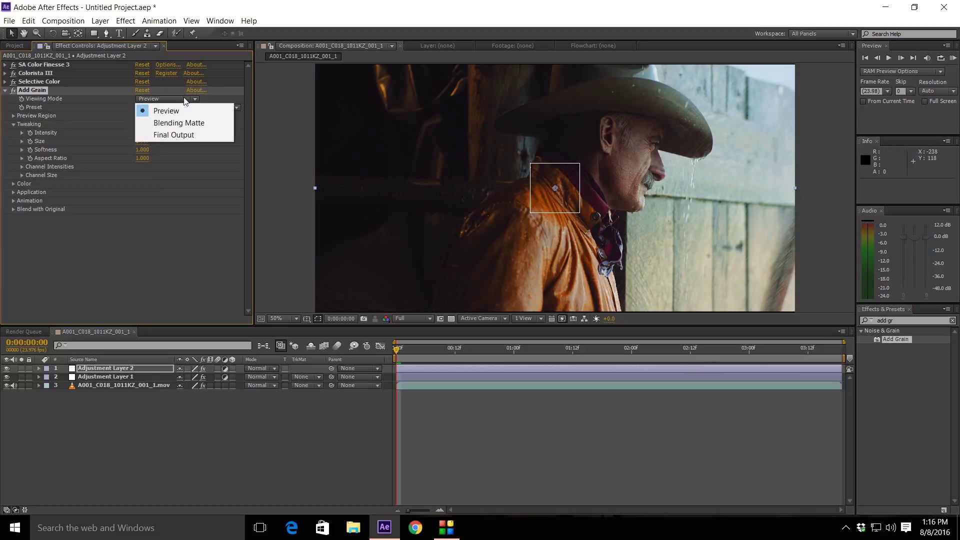
{"action": "left_click", "coordinate": [192, 135]}
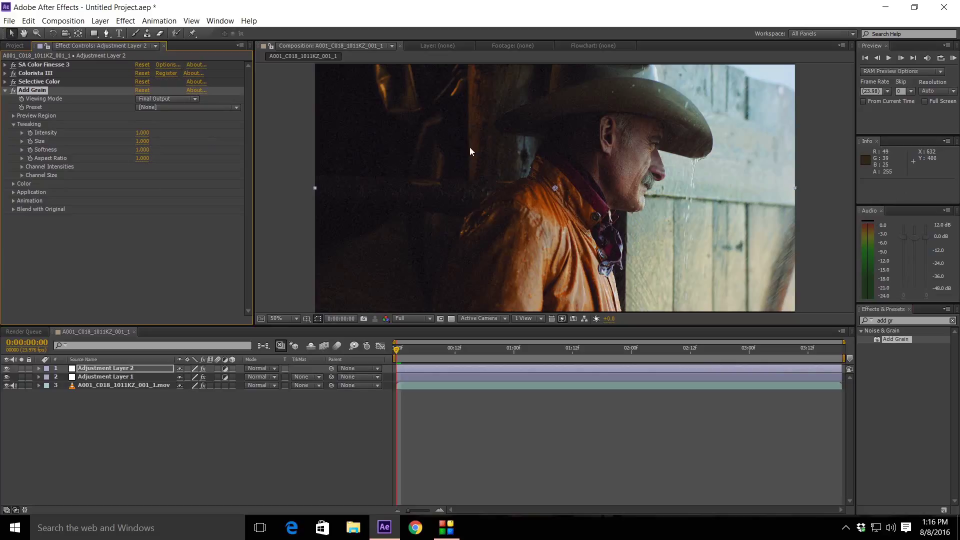
{"action": "left_click", "coordinate": [216, 107]}
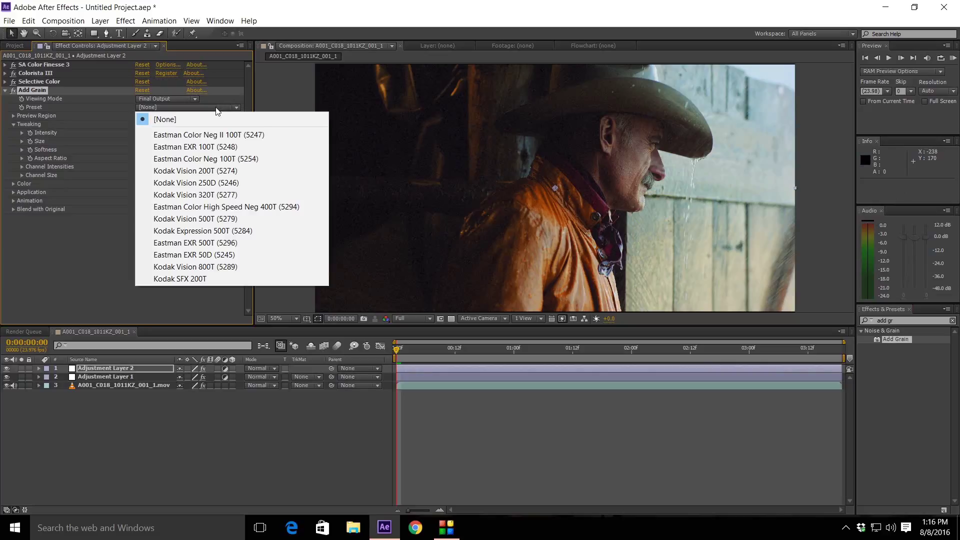
Step: Choose the Kodak Vision 250D (5246) grain preset and make the grain Monochromatic
{"action": "left_click", "coordinate": [255, 183]}
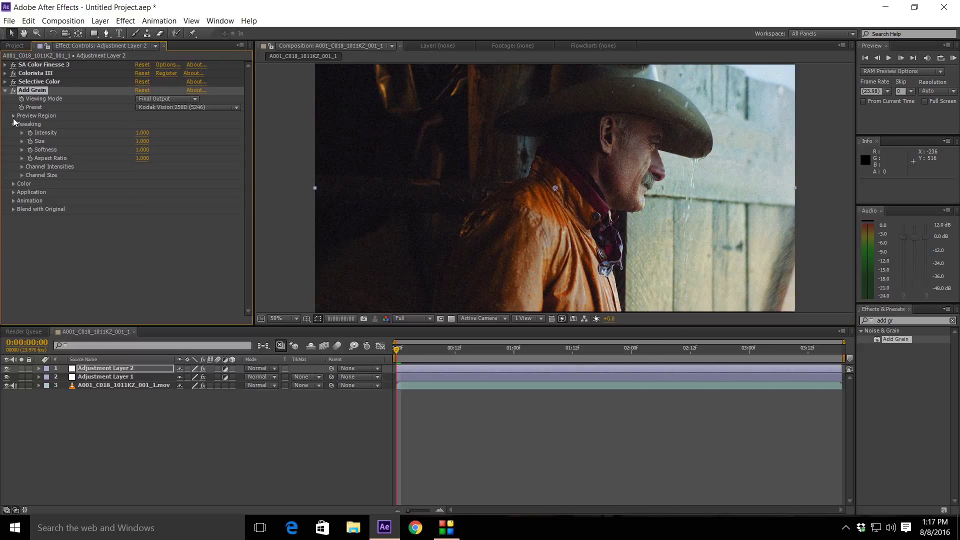
{"action": "left_click", "coordinate": [15, 185]}
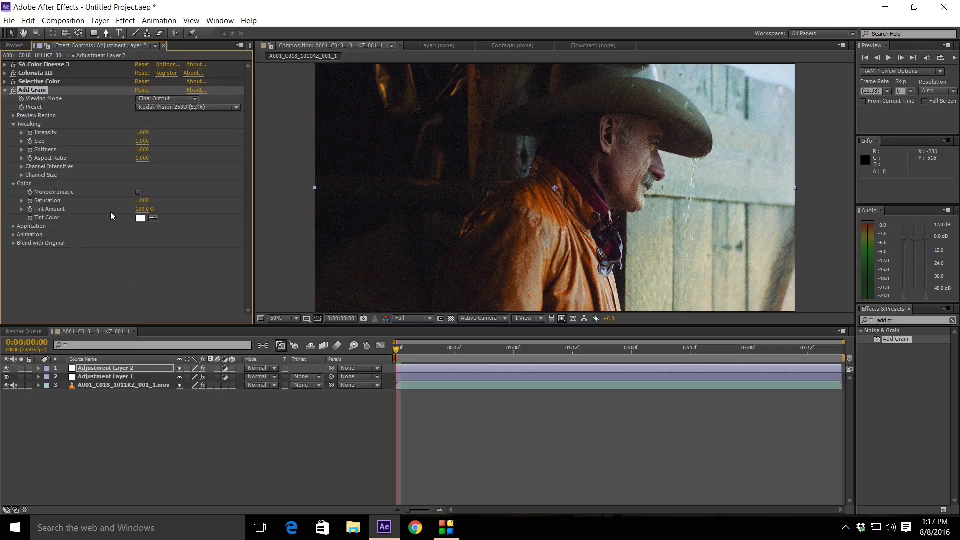
{"action": "left_click", "coordinate": [138, 192]}
{"action": "left_click", "coordinate": [14, 226]}
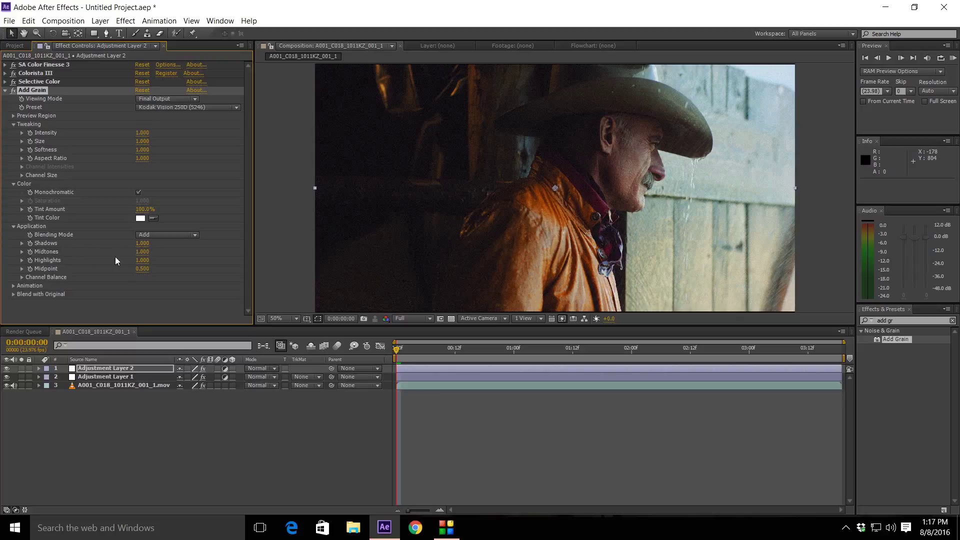
Step: Set the grain Application to Highlights 0, Midtones 0.5 and Shadows 0.5
{"action": "left_click", "coordinate": [142, 260]}
{"action": "left_click", "coordinate": [192, 313]}
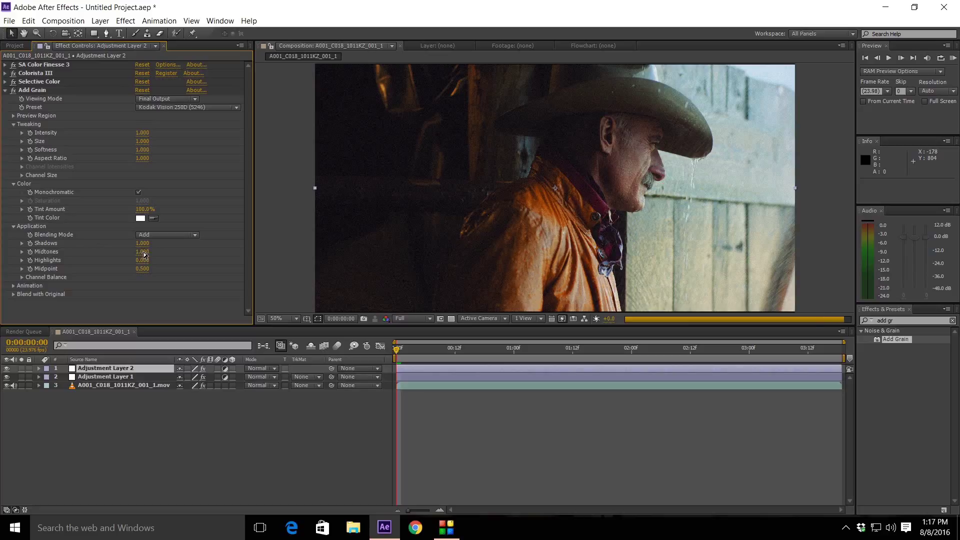
{"action": "left_click", "coordinate": [142, 251]}
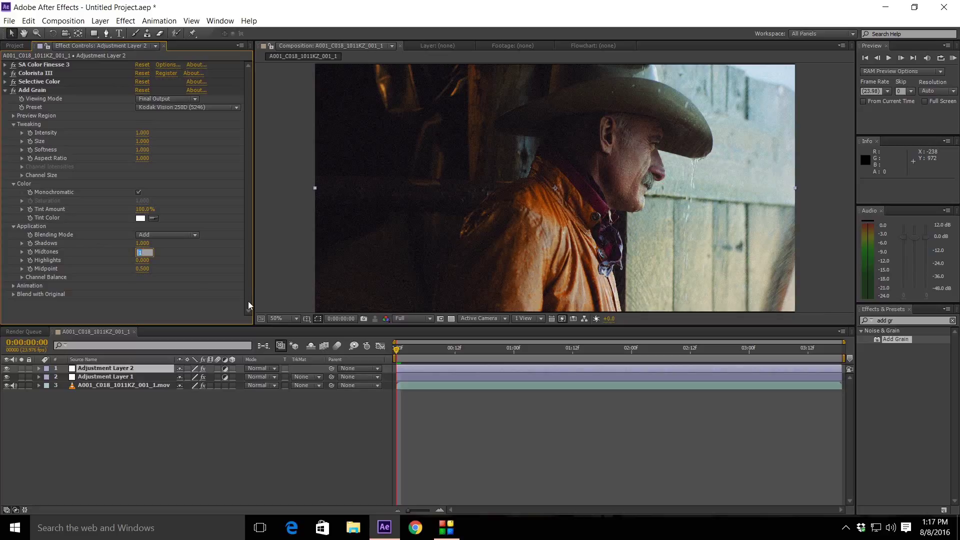
{"action": "type", "text": "."}
{"action": "type", "text": "50"}
{"action": "key", "text": "shift+Tab"}
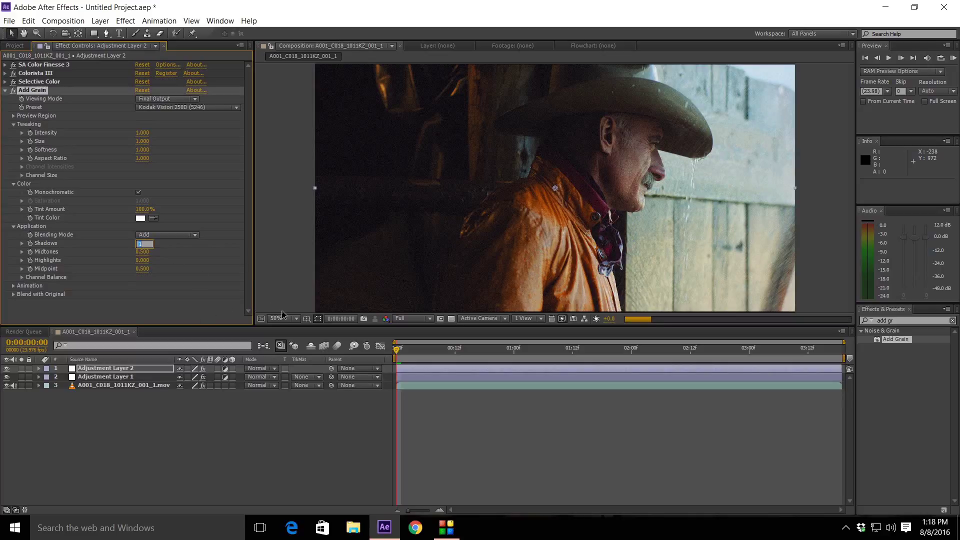
{"action": "type", "text": "."}
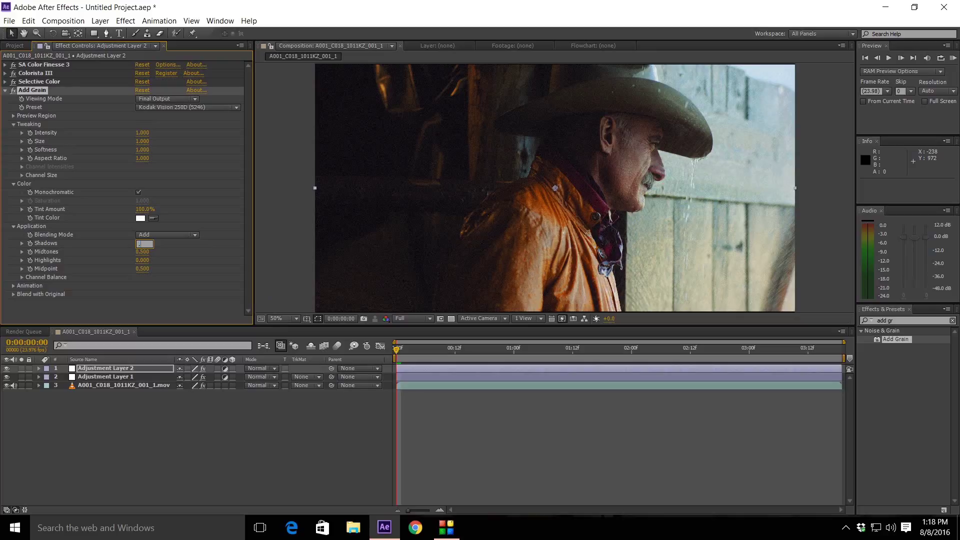
{"action": "type", "text": "50"}
{"action": "left_click", "coordinate": [214, 311]}
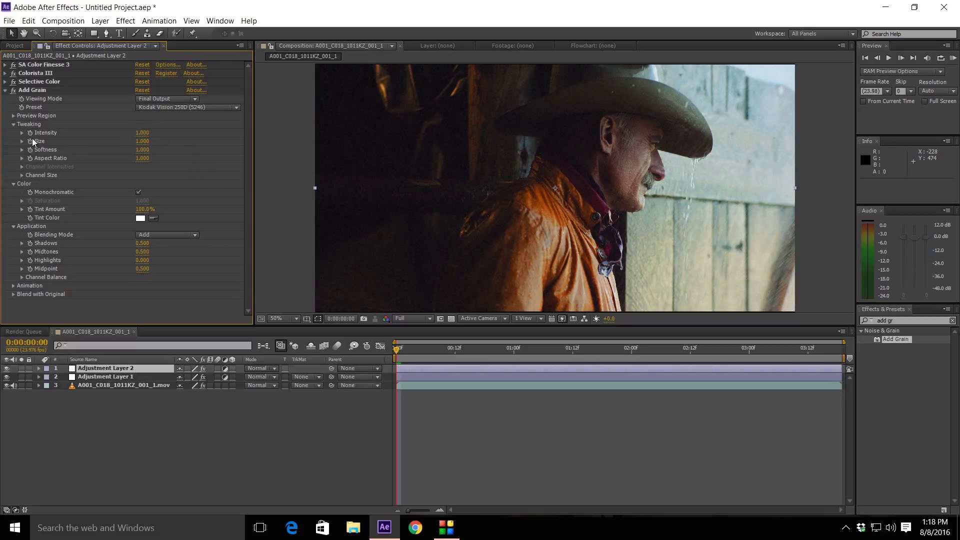
Step: Lower the Add Grain Intensity to 0.65
{"action": "left_click", "coordinate": [142, 134]}
{"action": "type", "text": ".65"}
{"action": "key", "text": "Return"}
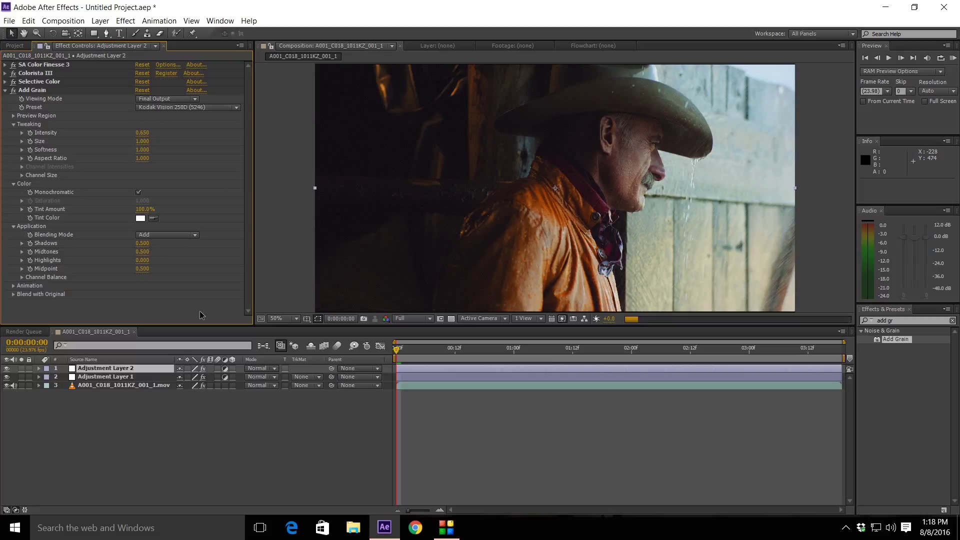